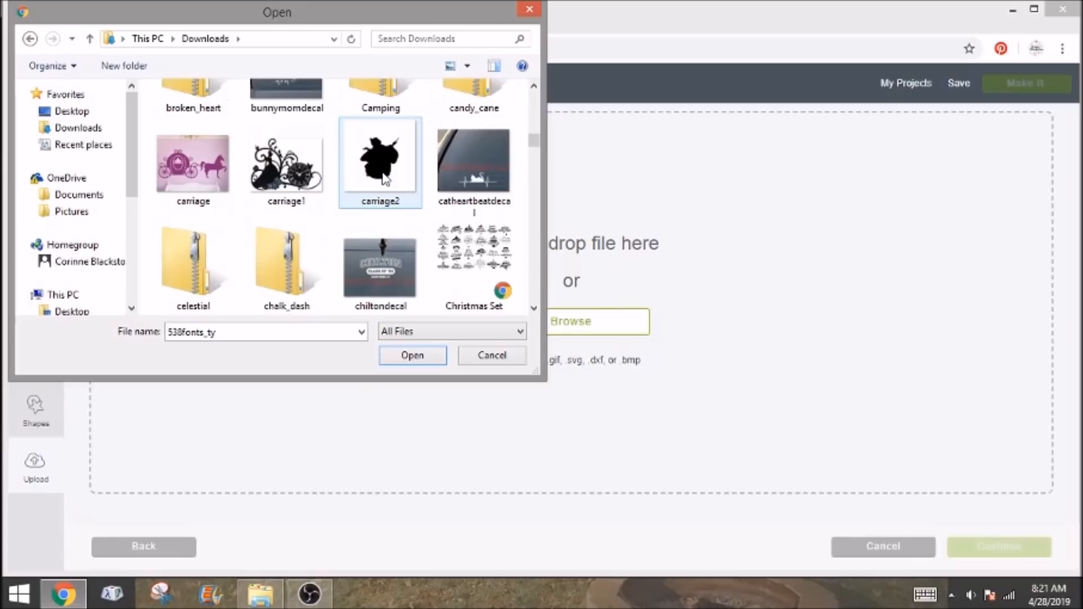
Load the floral crafts logo from the Downloads folder and proceed with the Complex image type.
scroll(383, 178, "down", 1)
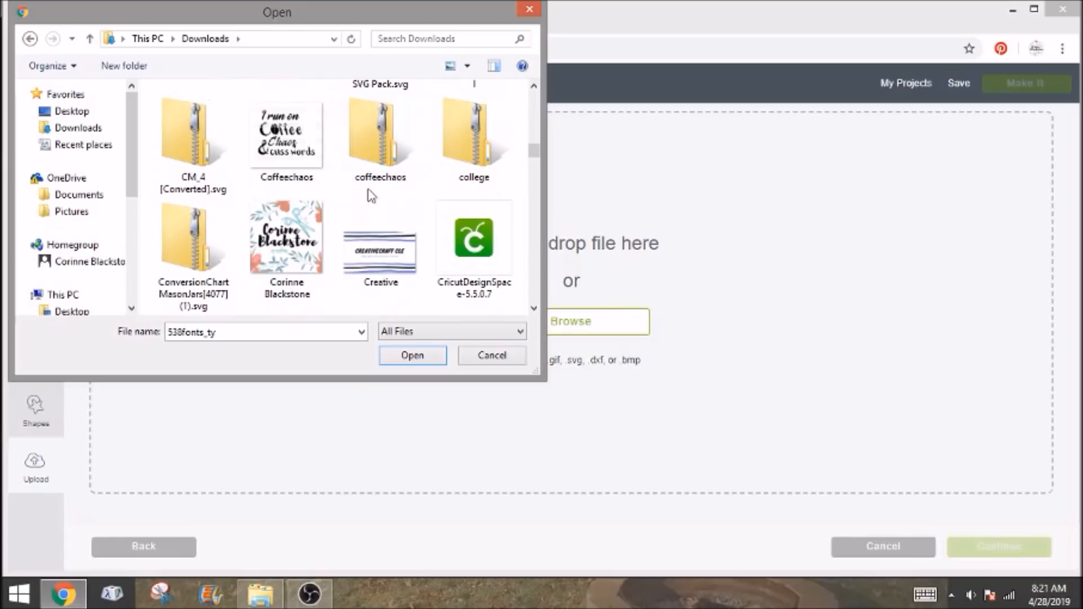
double_click(294, 256)
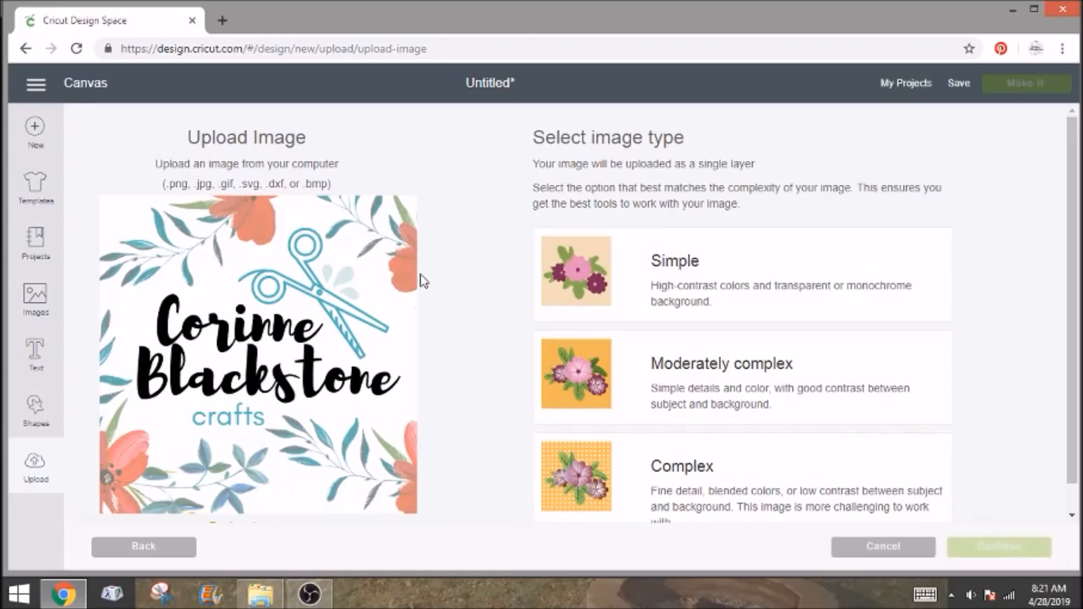
scroll(446, 327, "down", 1)
left_click(663, 438)
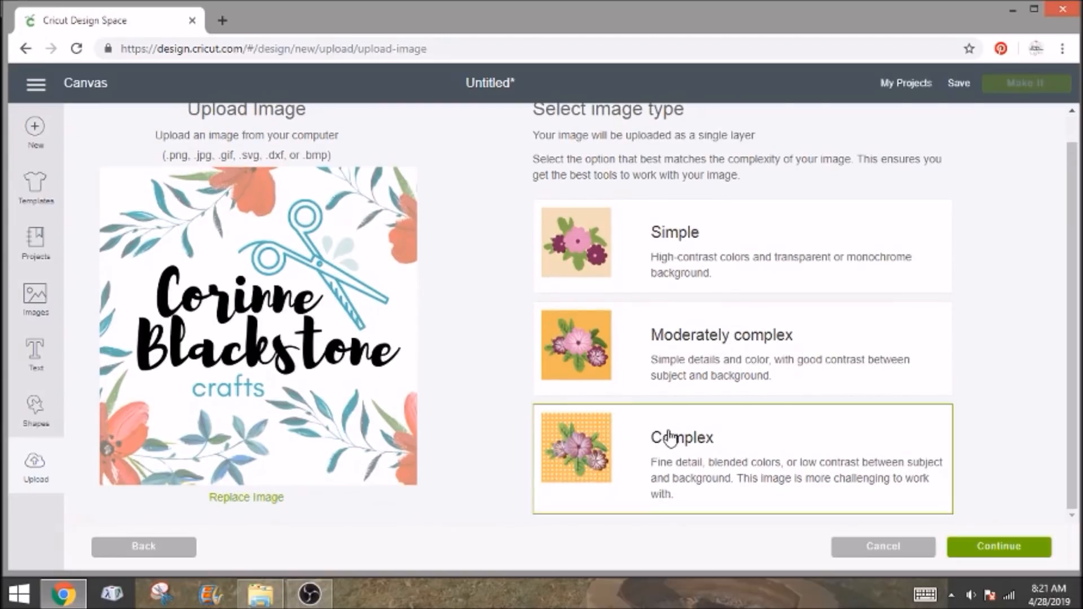
left_click(998, 546)
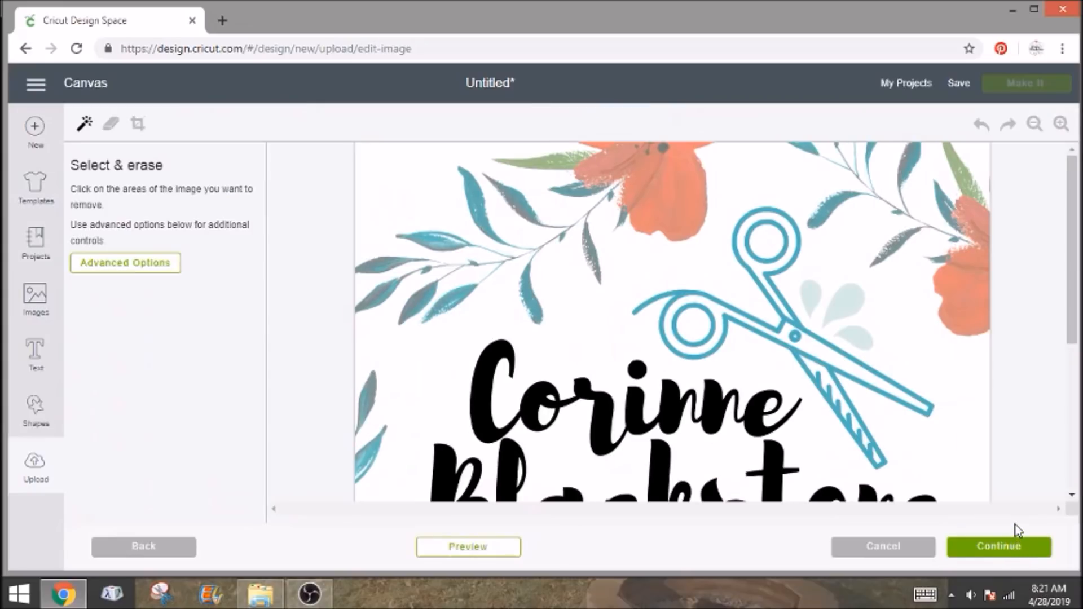
Skip erasing any part of the logo and save it as a Print Then Cut image.
left_click(1025, 550)
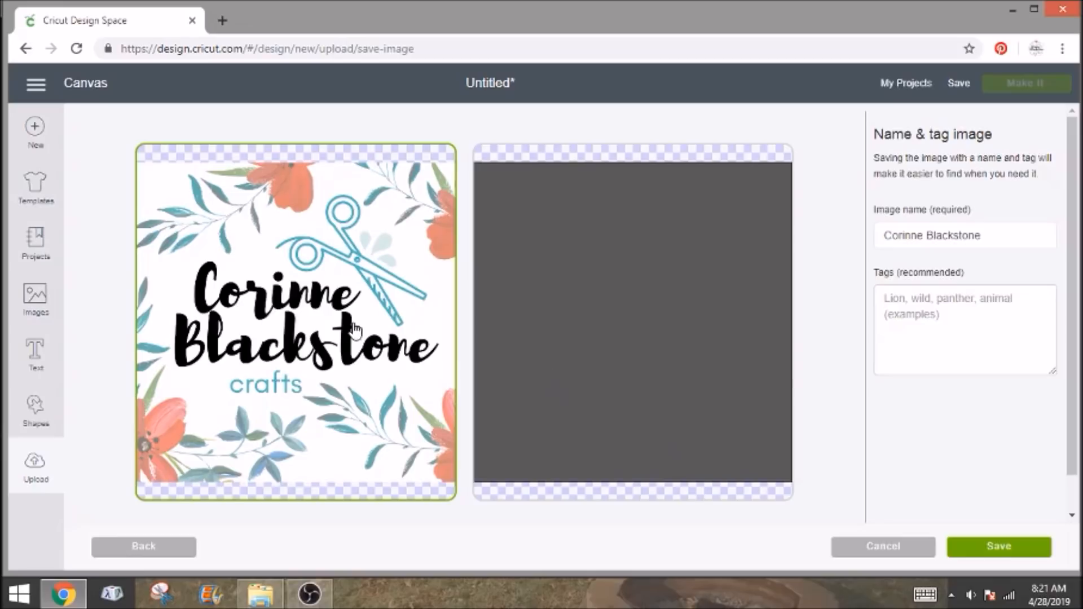
scroll(354, 328, "down", 1)
key("ctrl+minus")
key("ctrl+minus")
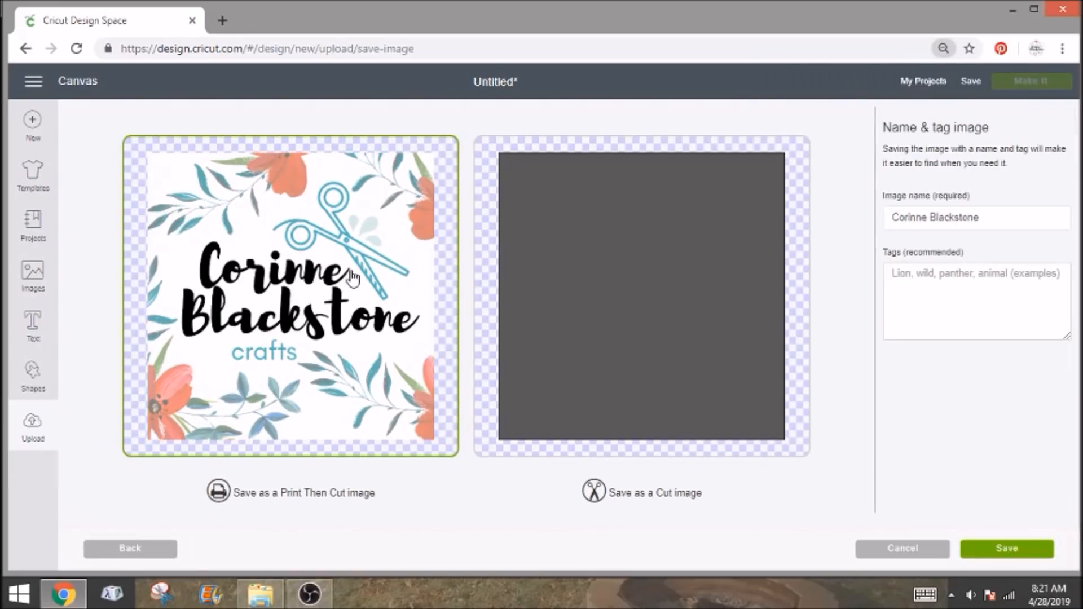
left_click(1033, 556)
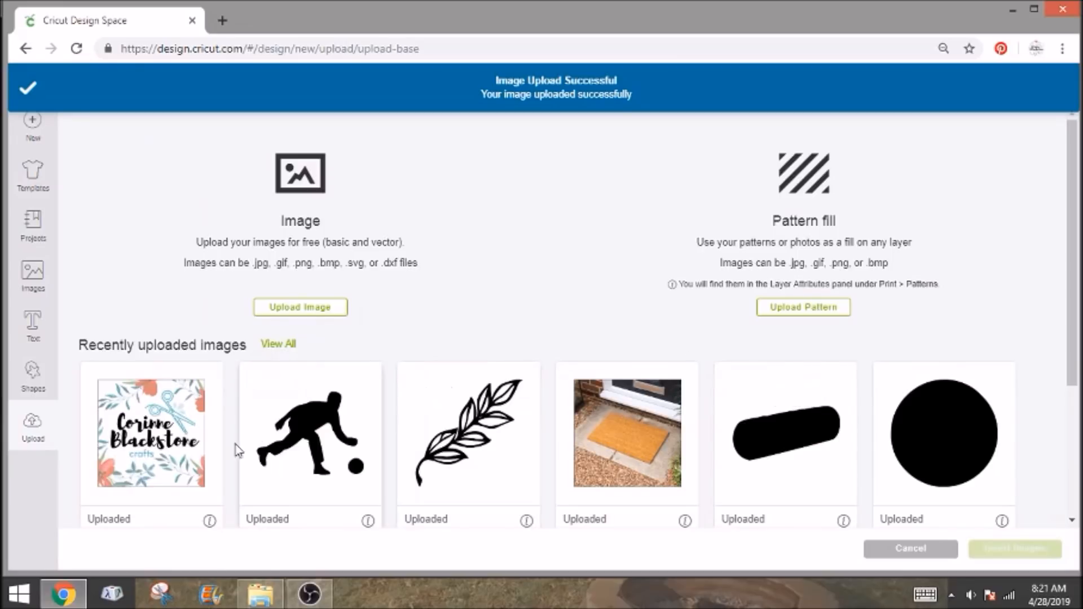
Insert the uploaded floral logo on the canvas and move it to about X 10.167, Y 1.472.
left_click(172, 443)
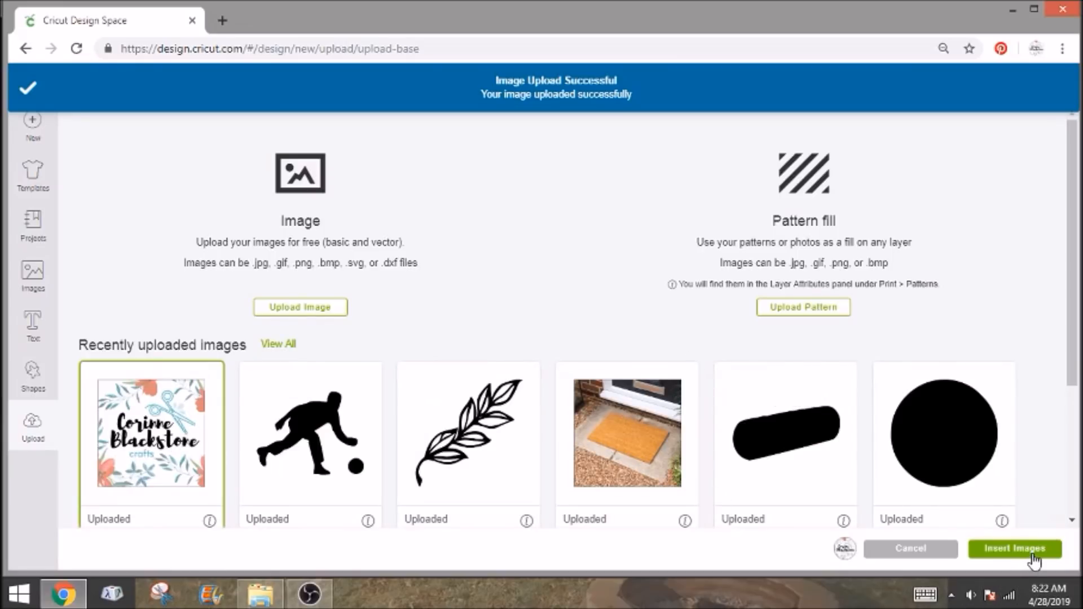
left_click(1033, 555)
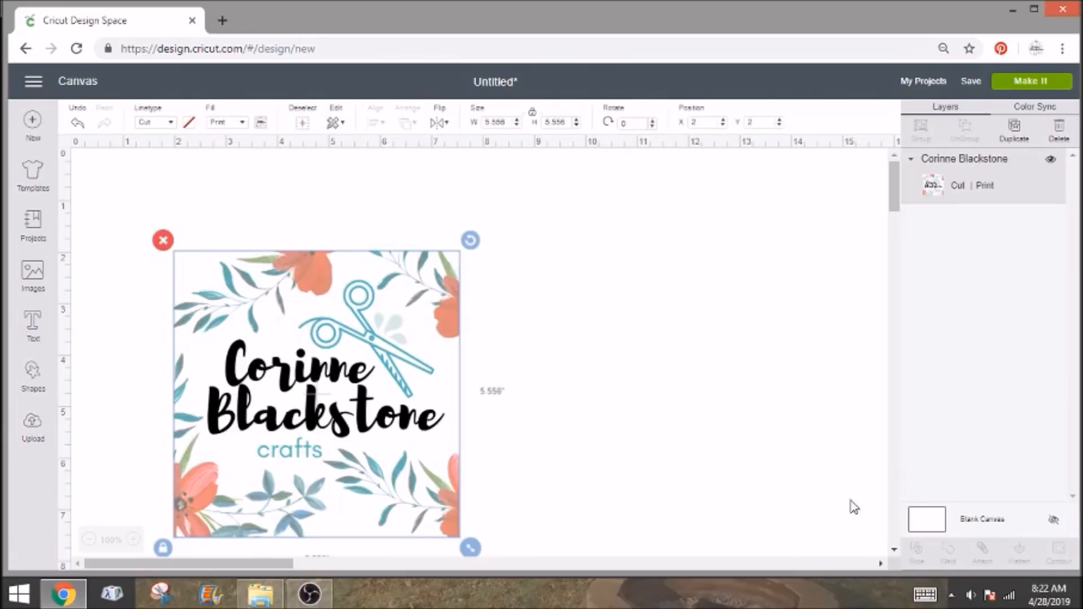
left_click_drag(364, 345, 669, 322)
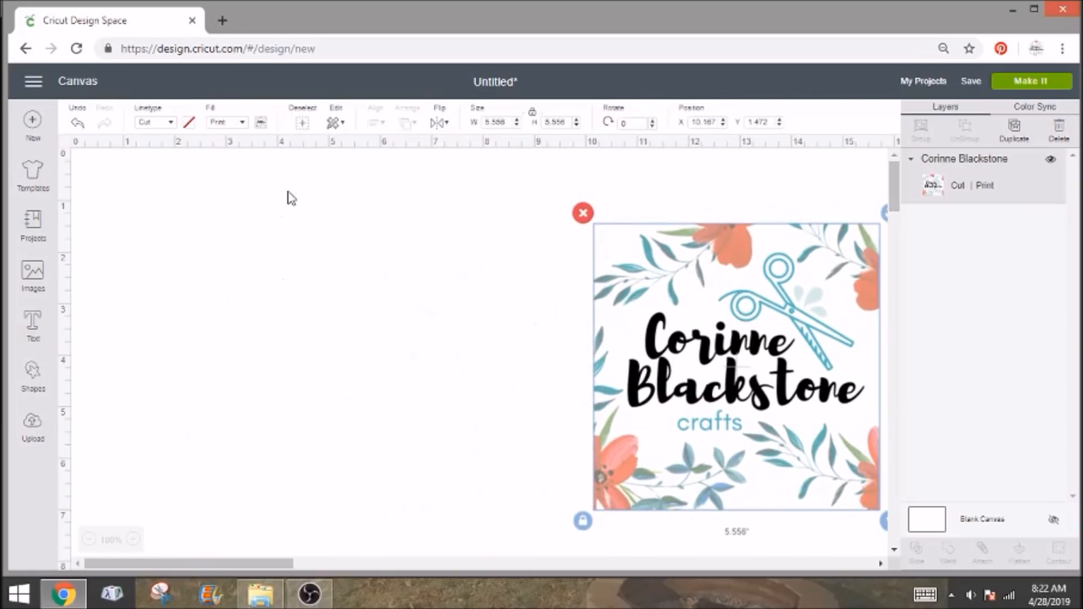
Search the image library for "tag" and look through the results for a suitable plain tag shape.
left_click(47, 274)
left_click(871, 123)
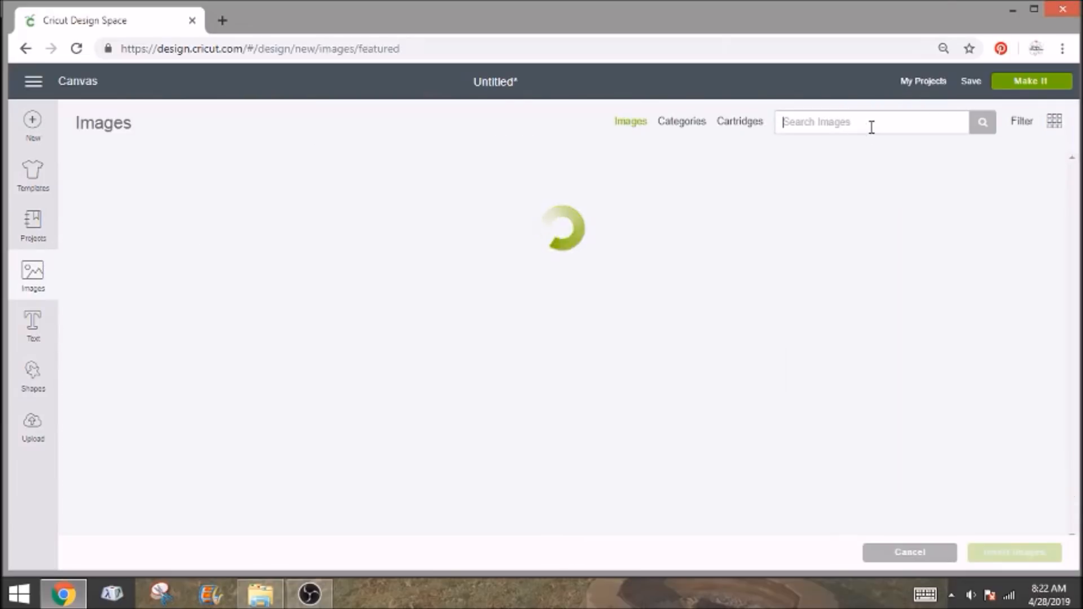
type("tag")
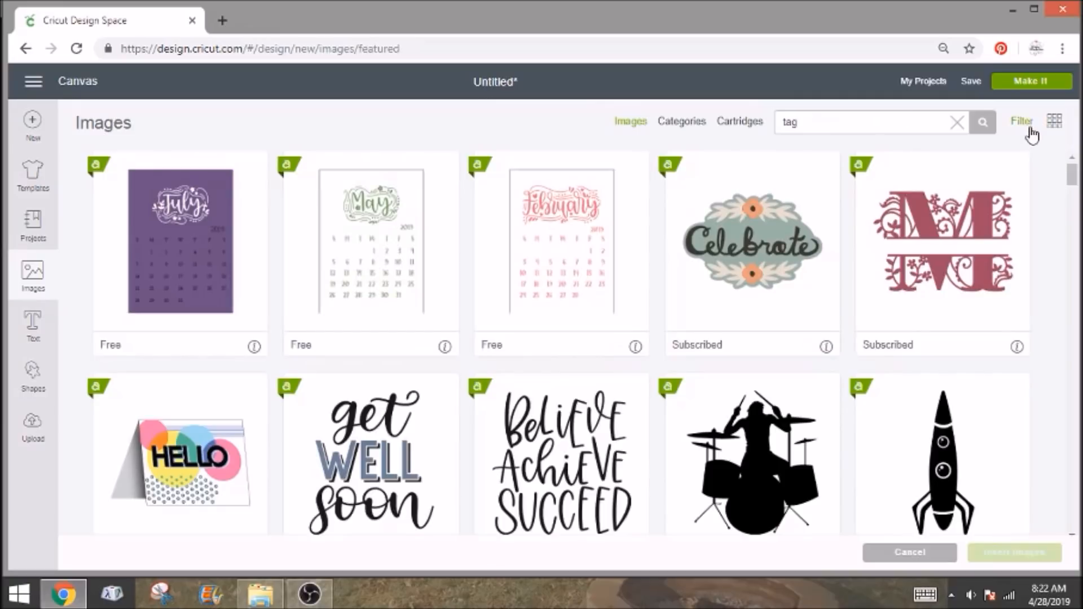
left_click(987, 125)
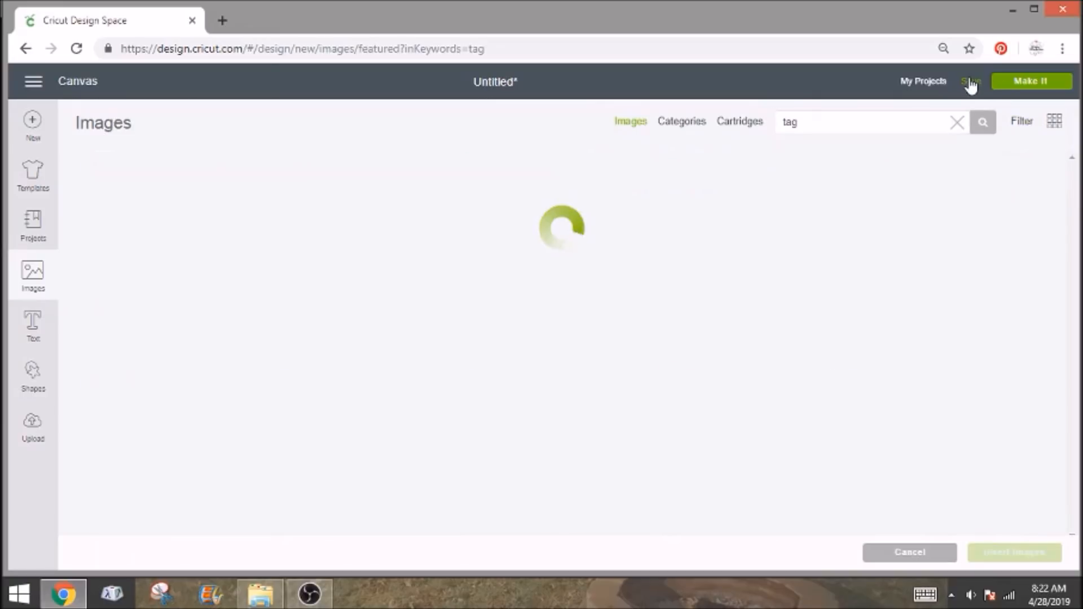
scroll(703, 311, "down", 4)
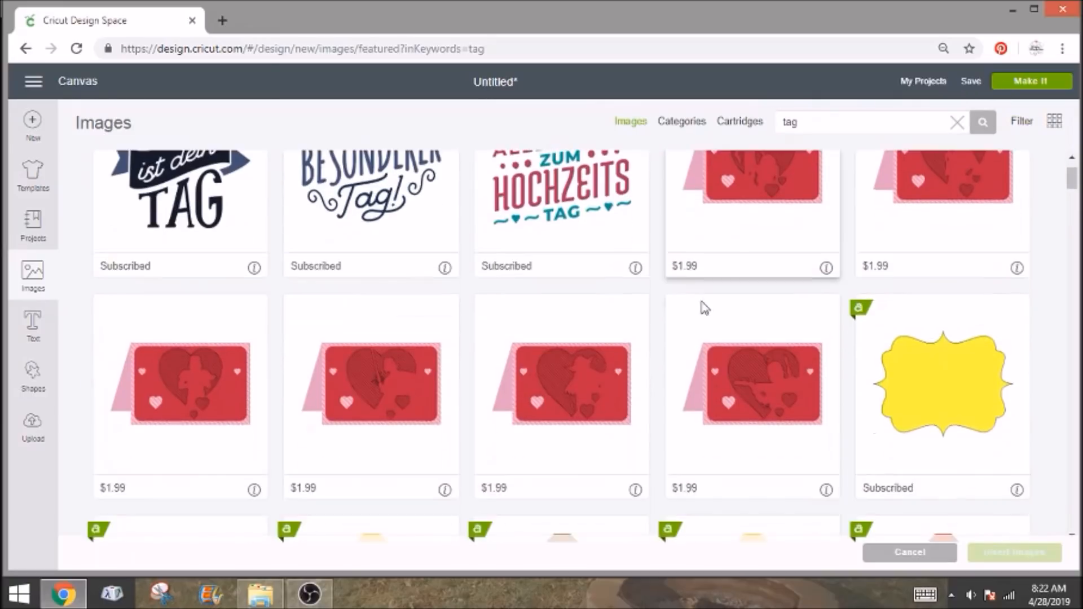
scroll(705, 322, "down", 3)
scroll(699, 257, "down", 3)
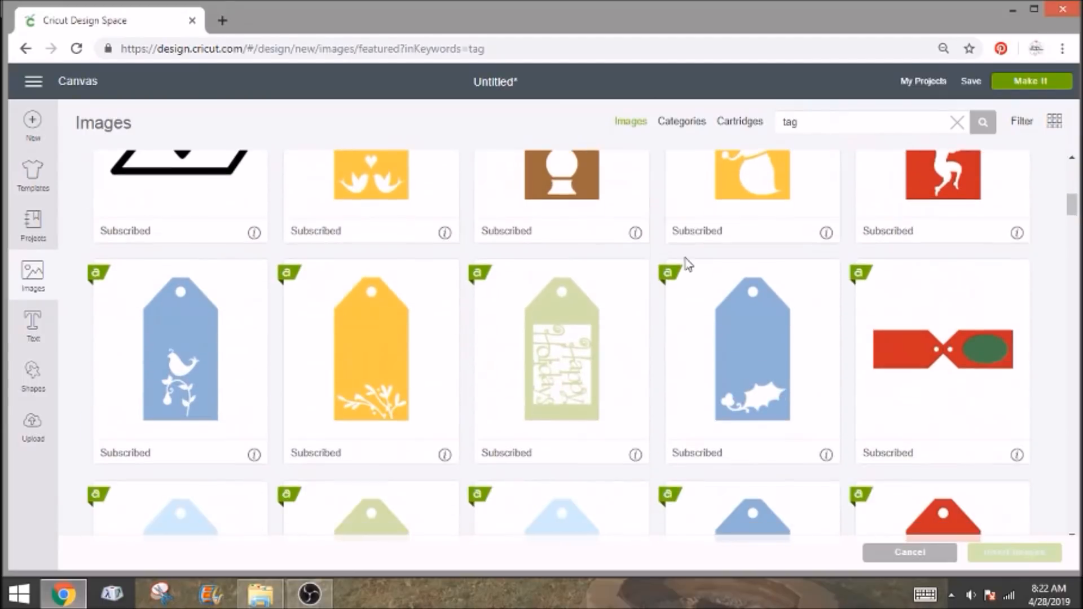
scroll(685, 265, "down", 10)
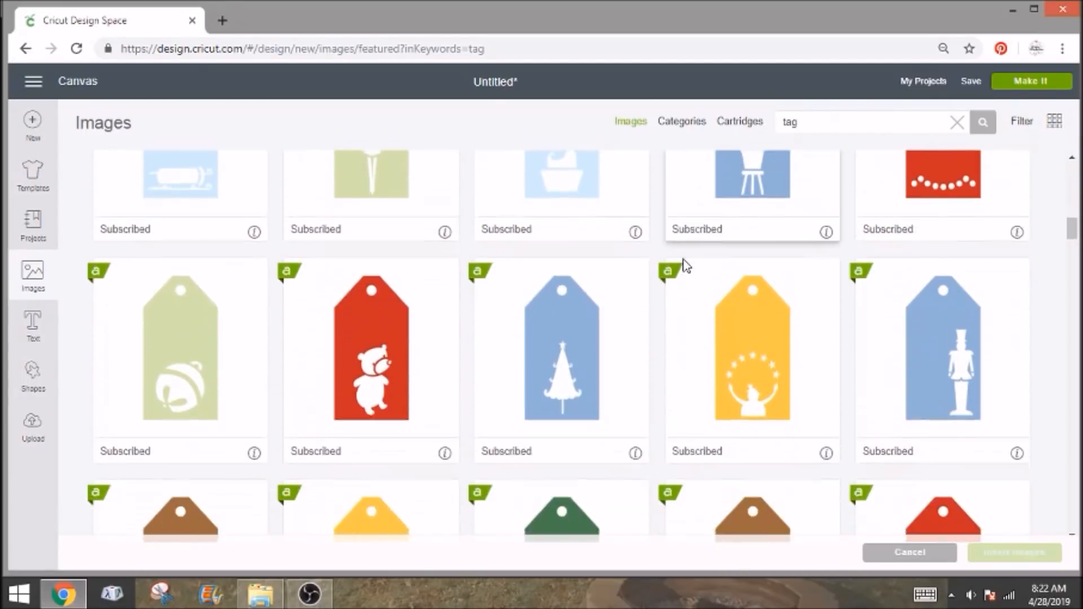
scroll(686, 265, "down", 10)
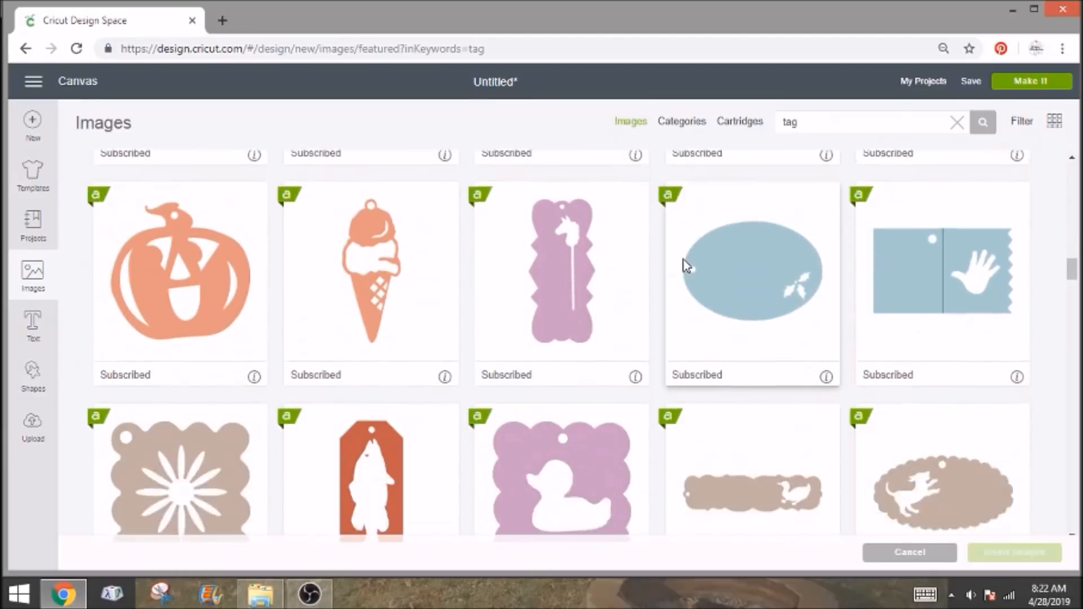
scroll(685, 265, "down", 10)
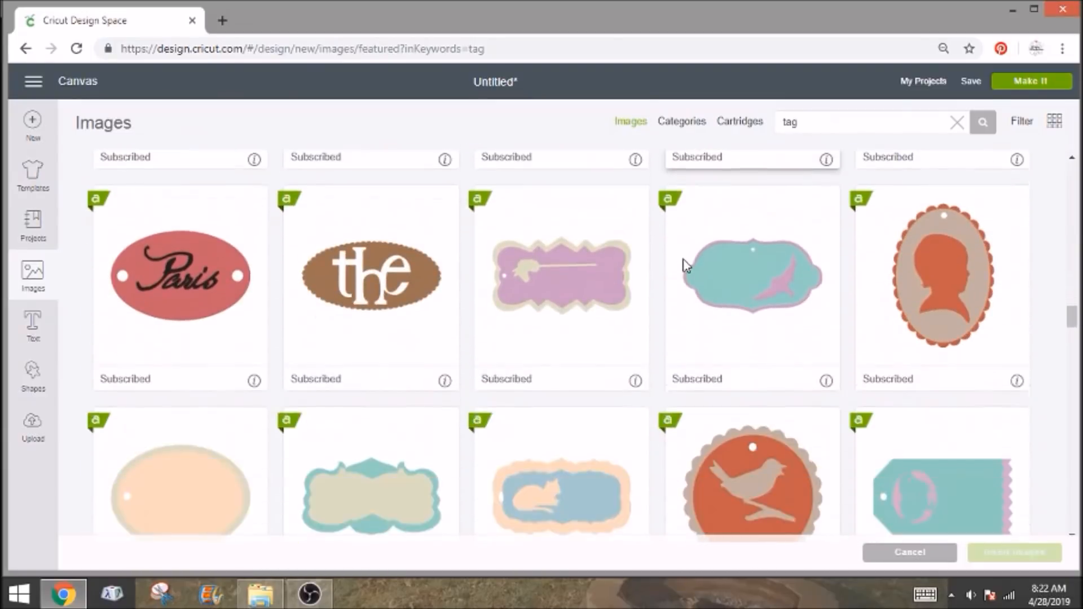
scroll(666, 242, "up", 5)
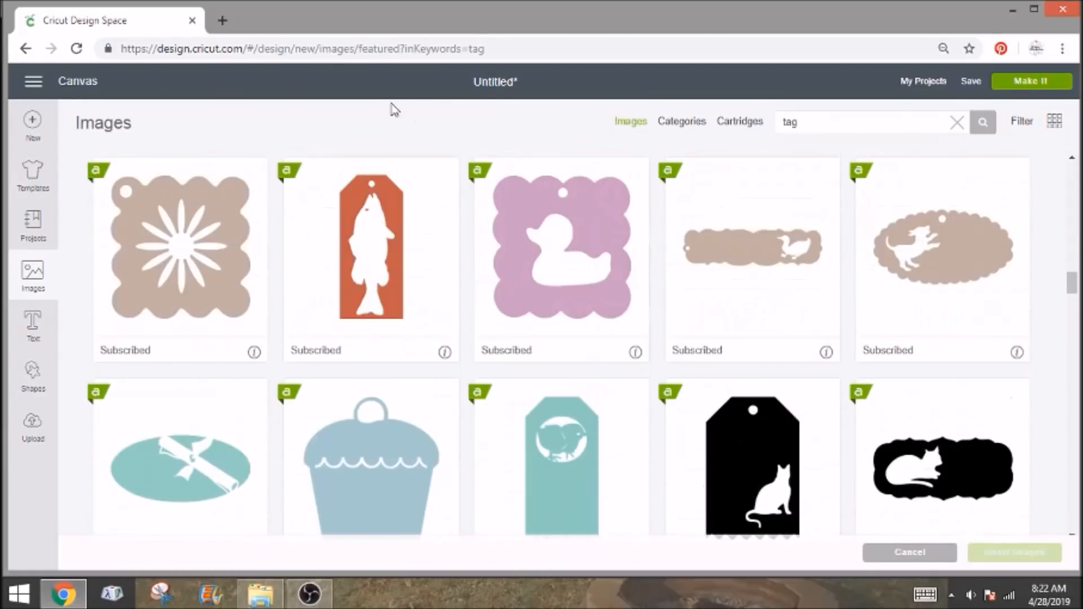
Search Google Images for "tag shapes" in a new browser tab and open the scalloped tag outline template.
left_click(222, 20)
left_click(412, 338)
type("tag shapes")
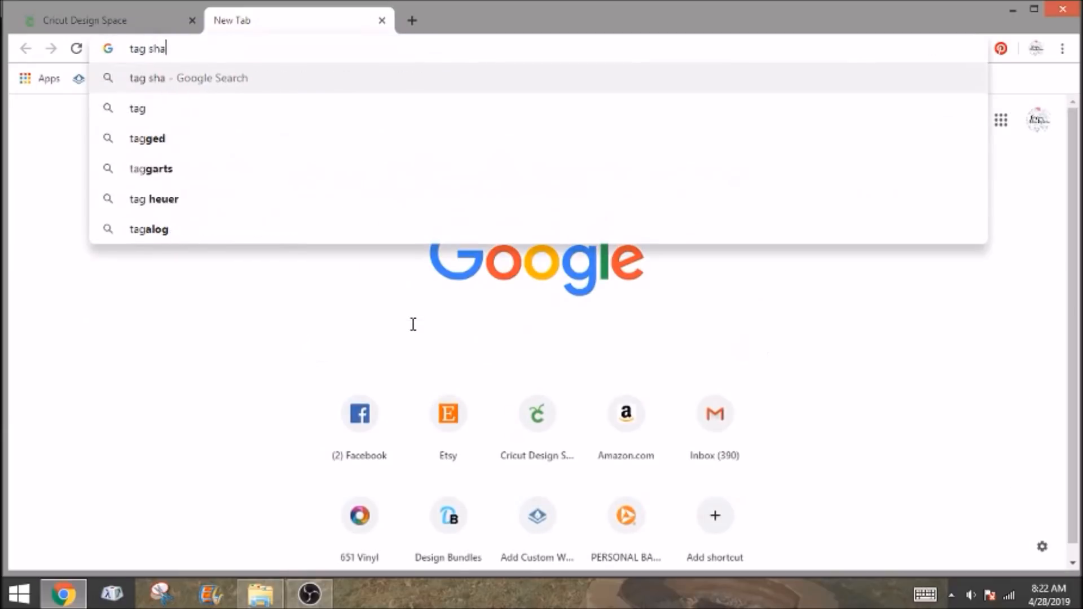
key("Return")
left_click(210, 145)
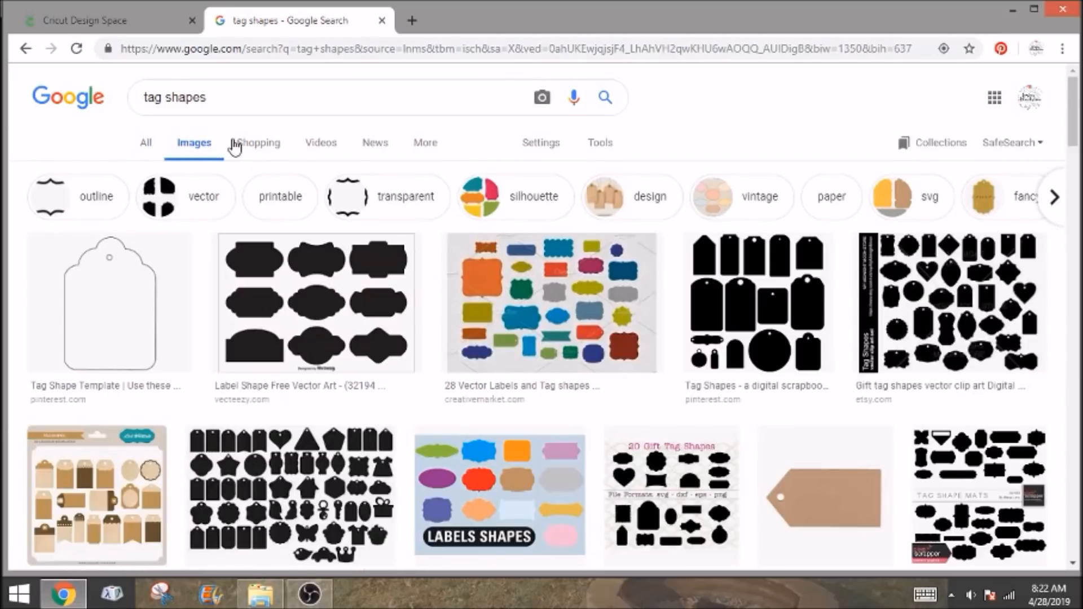
scroll(220, 200, "down", 1)
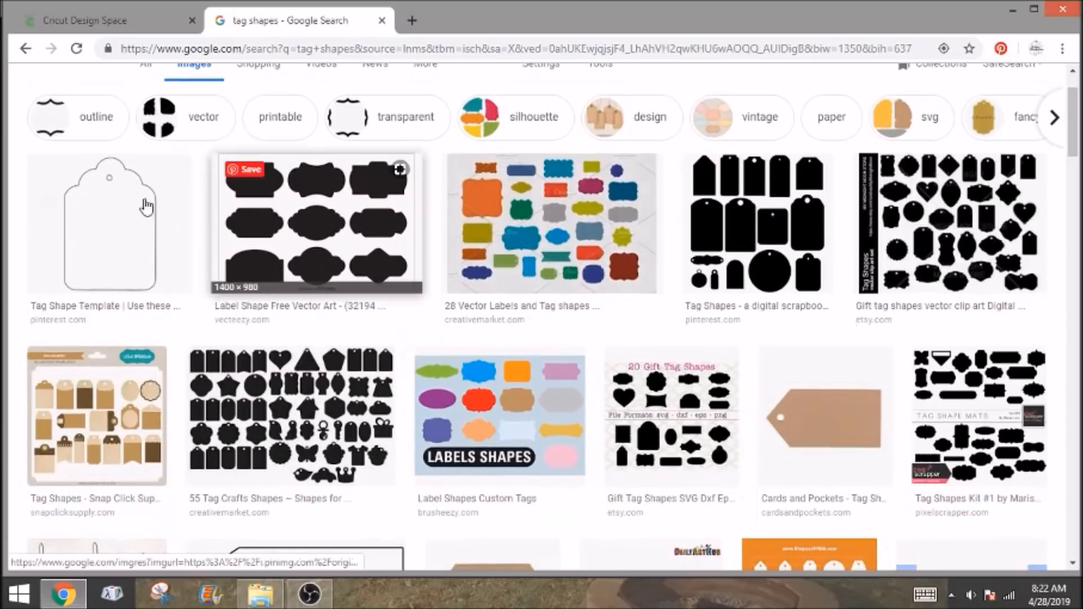
left_click(85, 242)
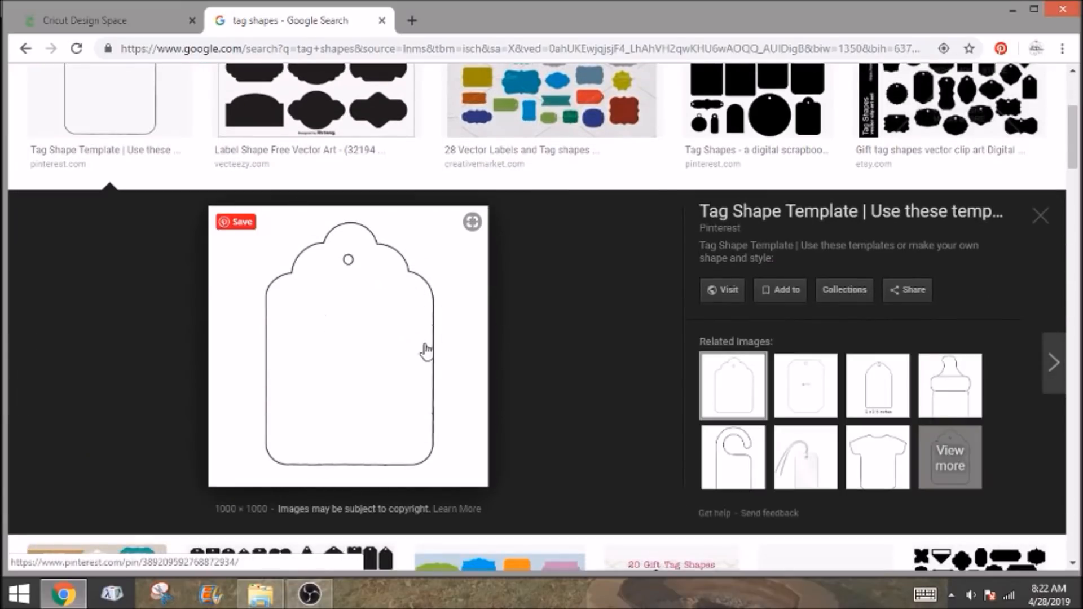
Save the tag outline picture as tagshape in the cricut folder, then return to Cricut Design Space.
right_click(406, 311)
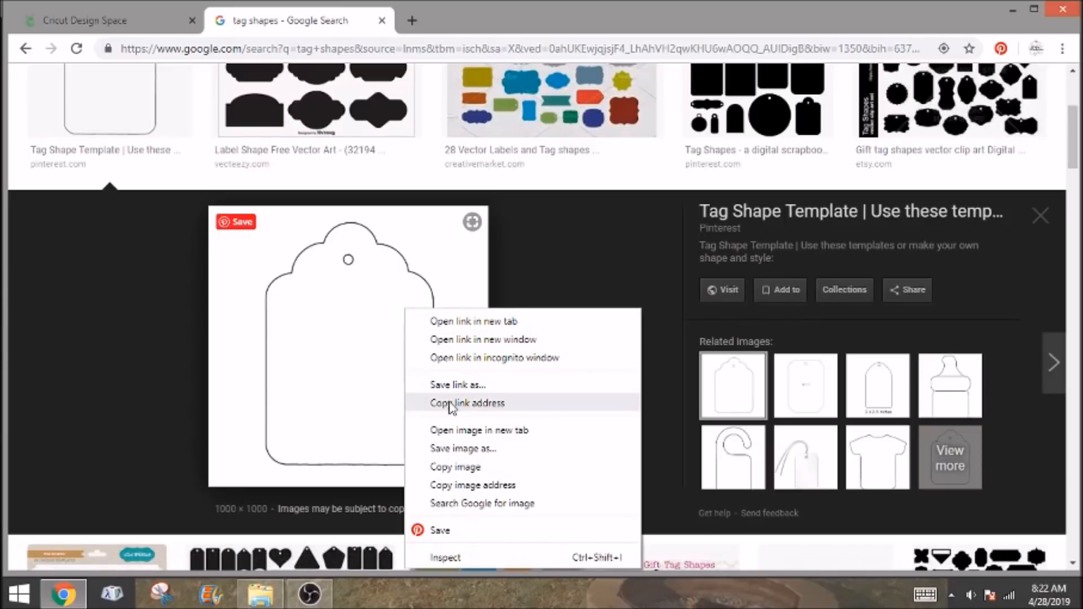
left_click(467, 450)
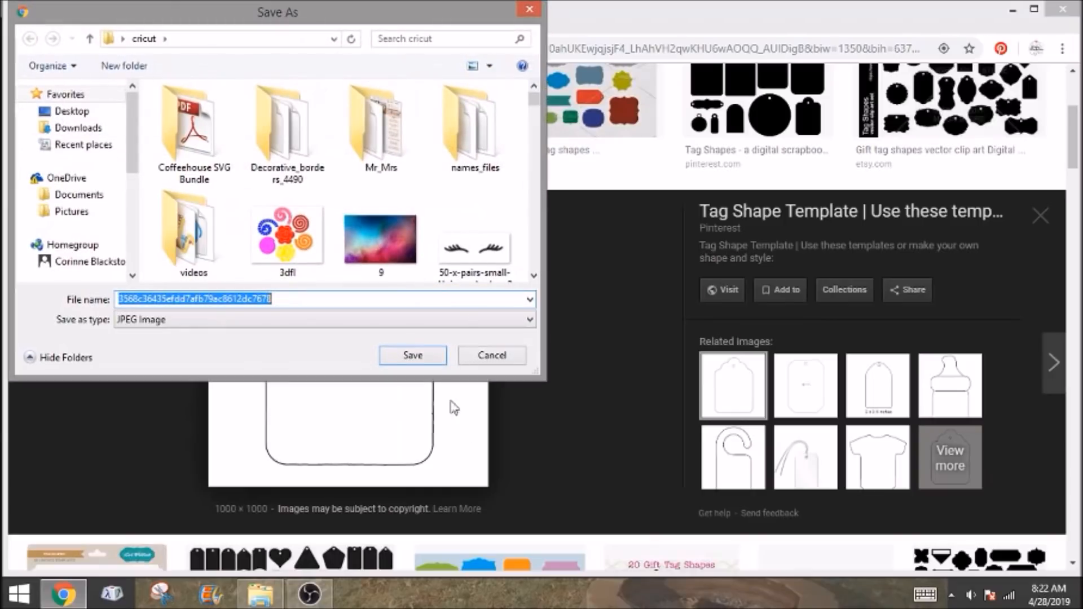
type("tagsha")
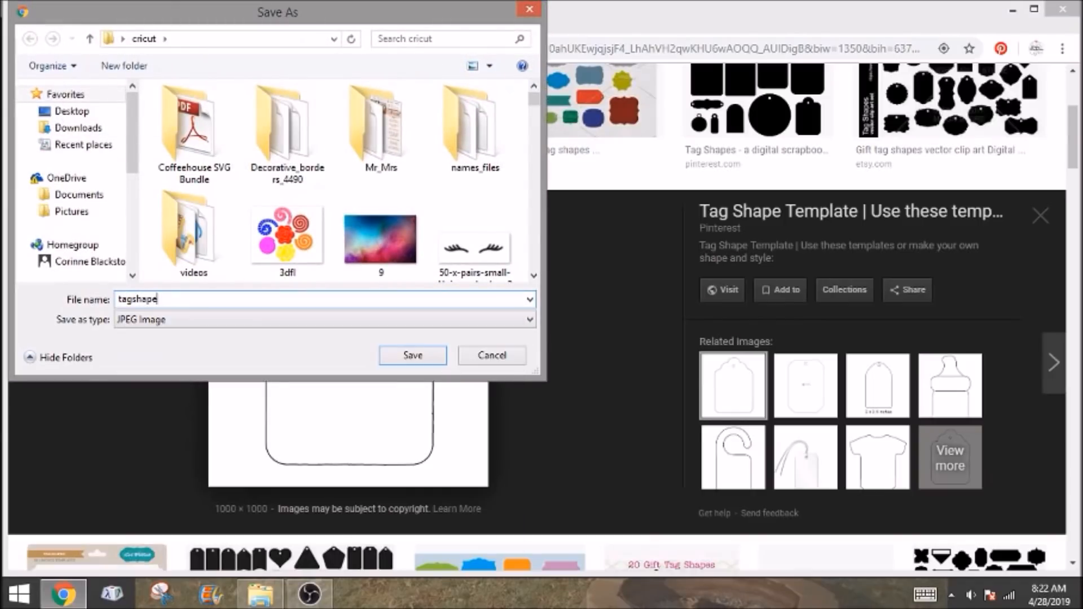
type("pe")
key("Return")
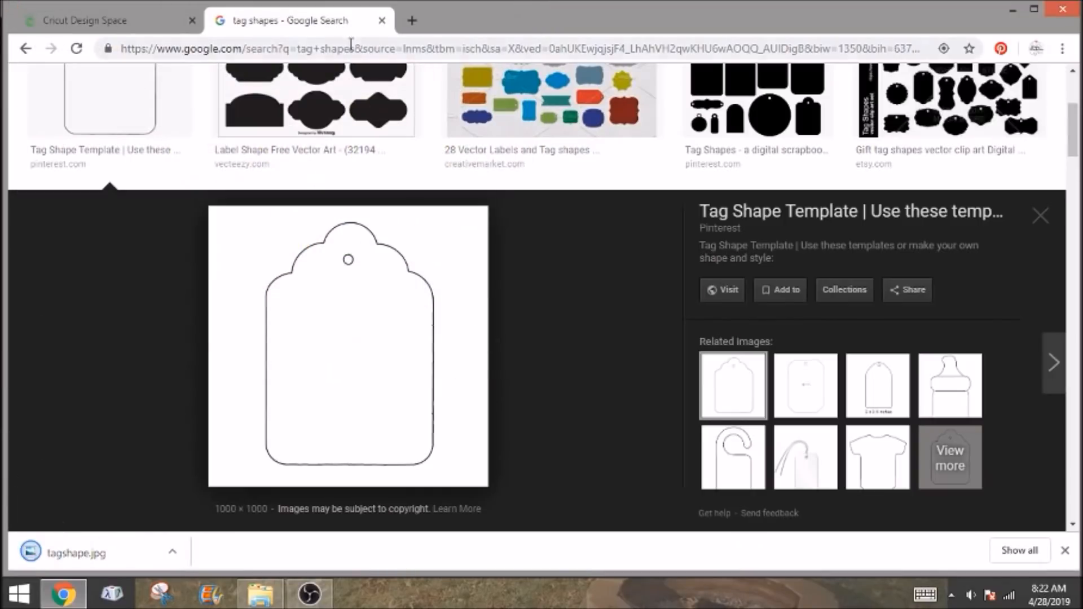
left_click(382, 20)
left_click(1065, 550)
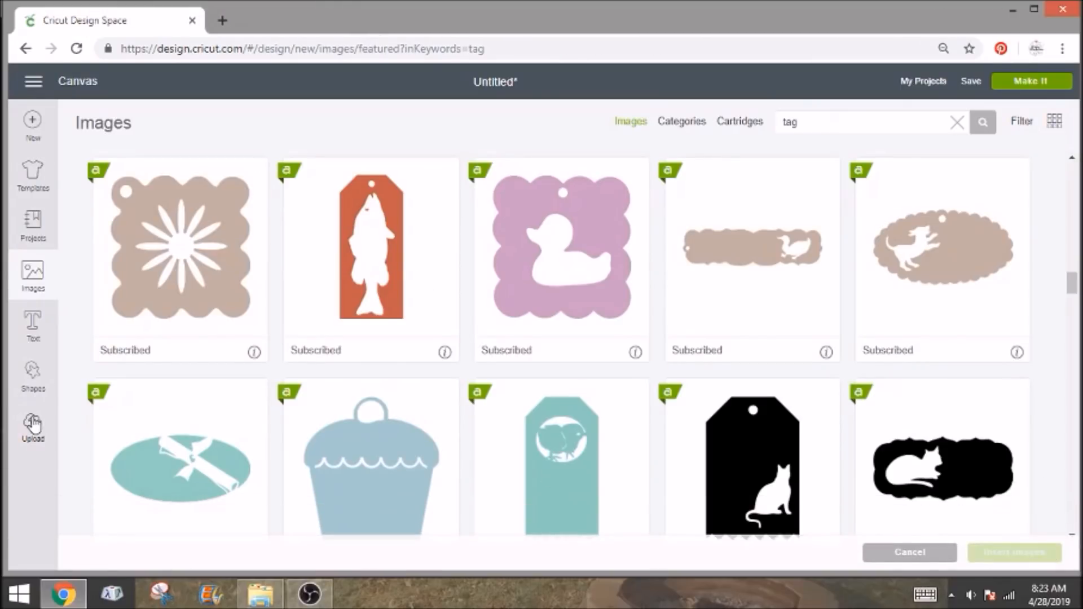
Start a new image upload and browse to the cricut folder on the Desktop.
left_click(33, 426)
left_click(313, 310)
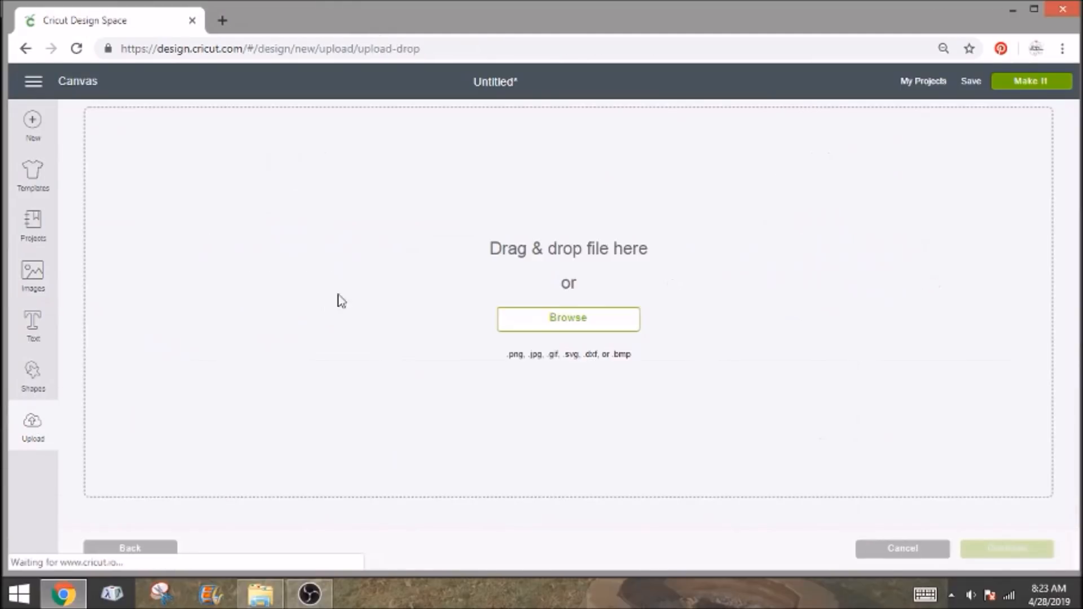
left_click(540, 319)
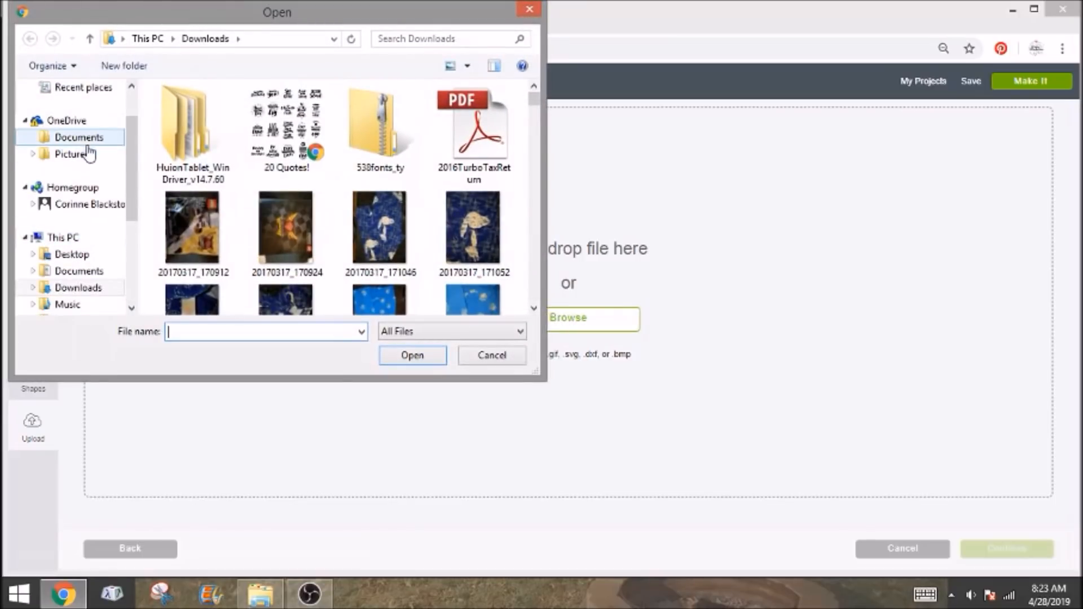
left_click(72, 254)
double_click(191, 141)
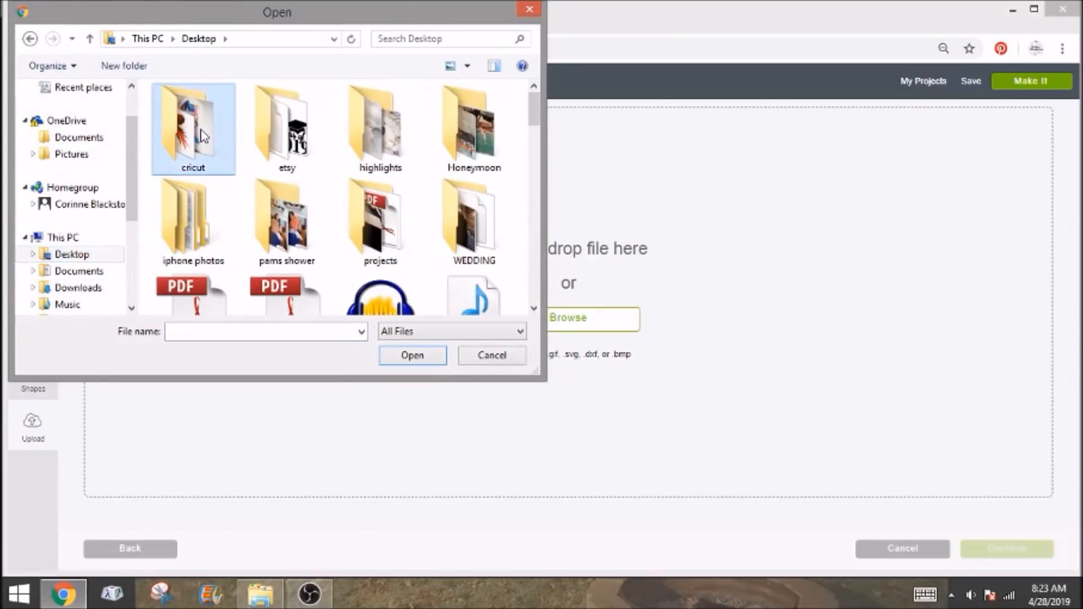
Find and load the tagshape file, choose the Complex image type and proceed to the erase stage.
left_click(395, 38)
type("tagshape")
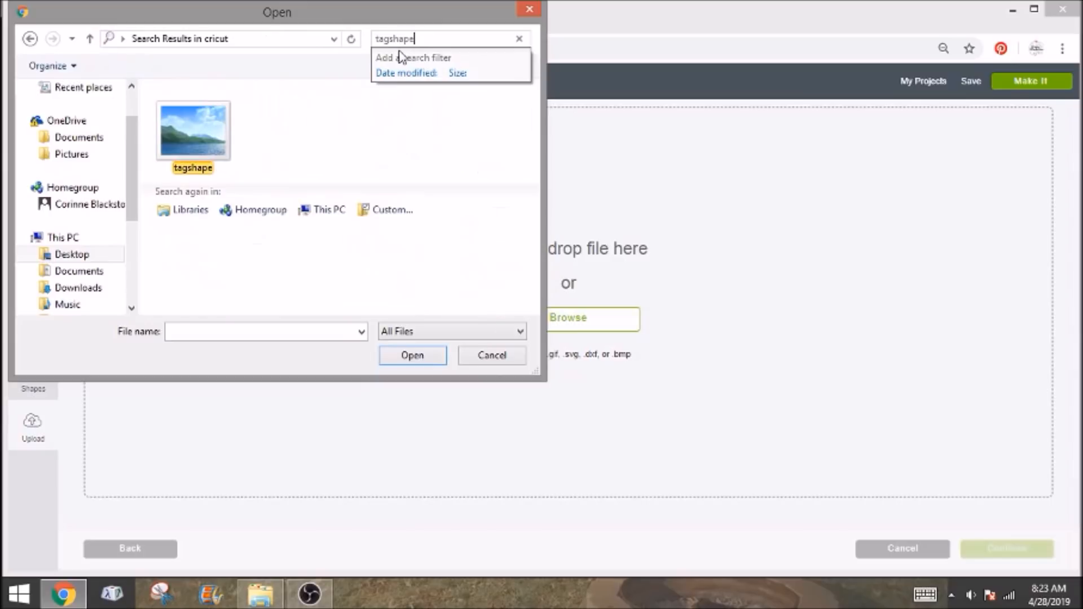
double_click(209, 134)
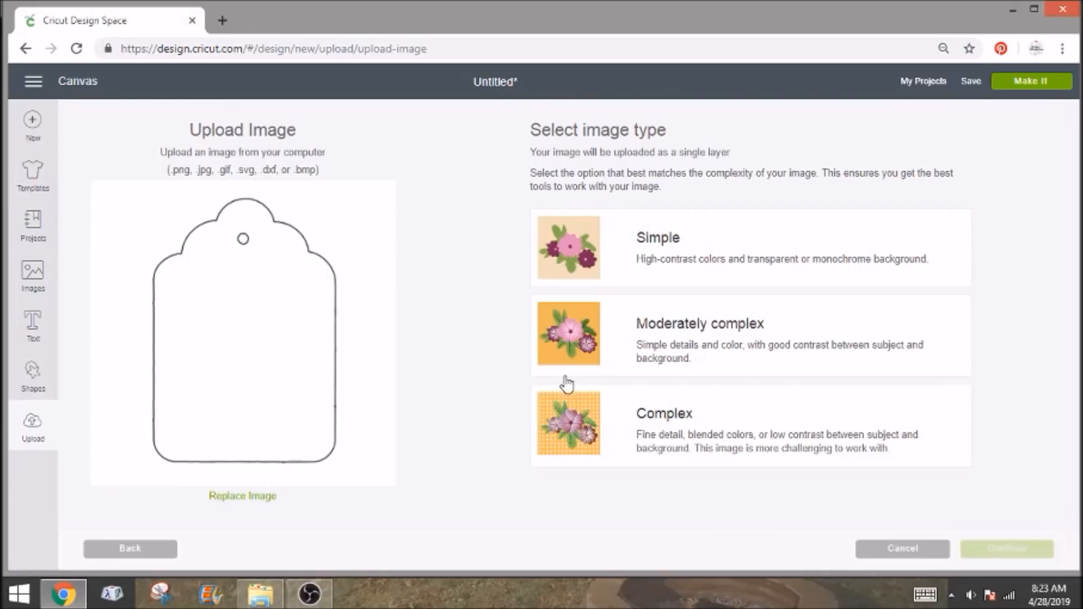
left_click(630, 415)
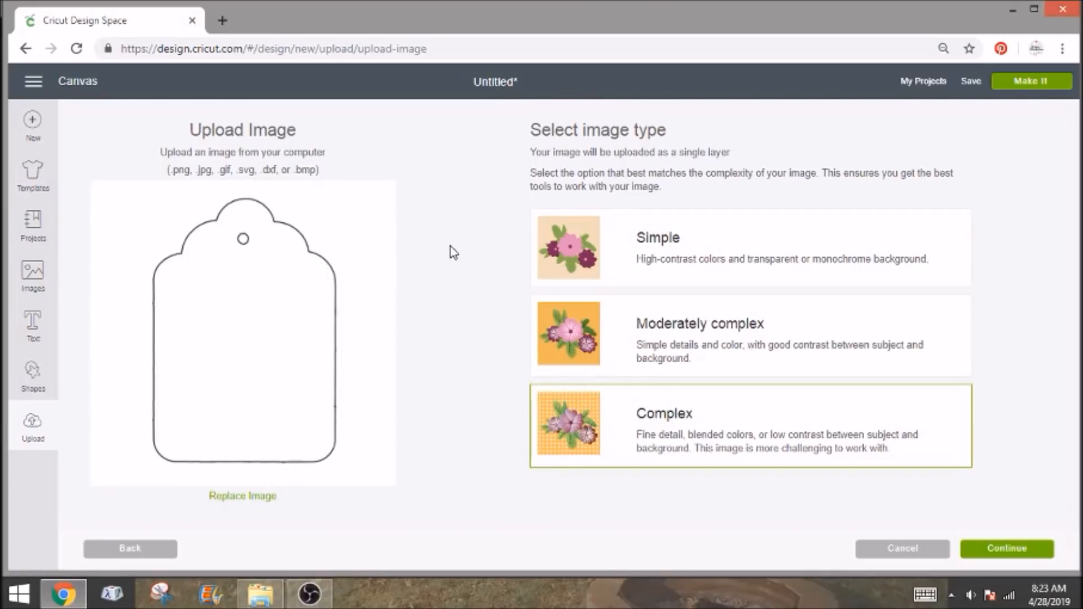
left_click(1003, 556)
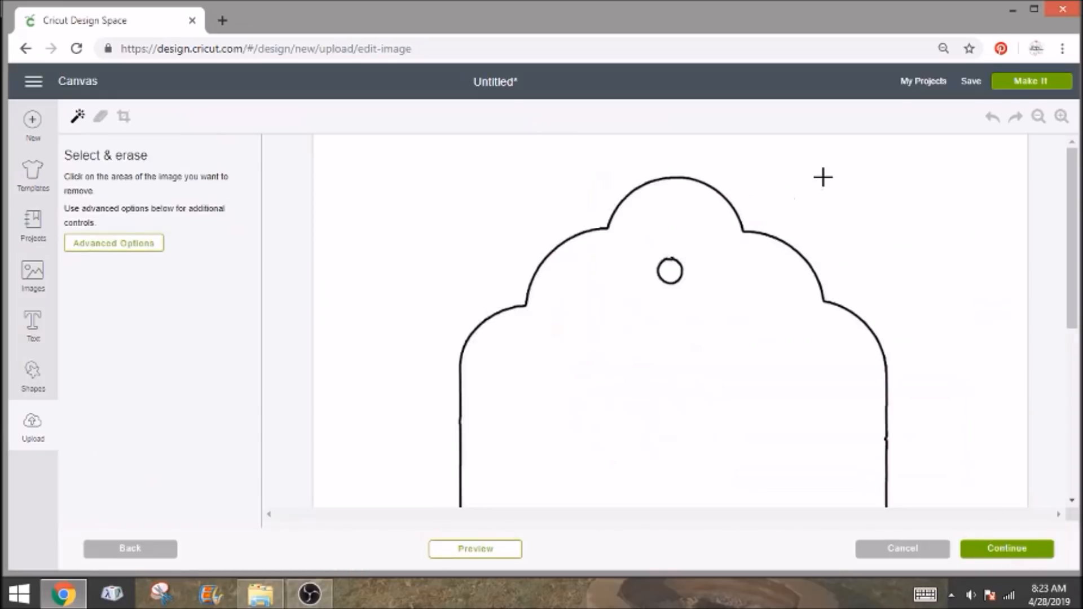
Erase the background around the tag outline and inside its hole, and save tagshape as a Print Then Cut image.
left_click(823, 178)
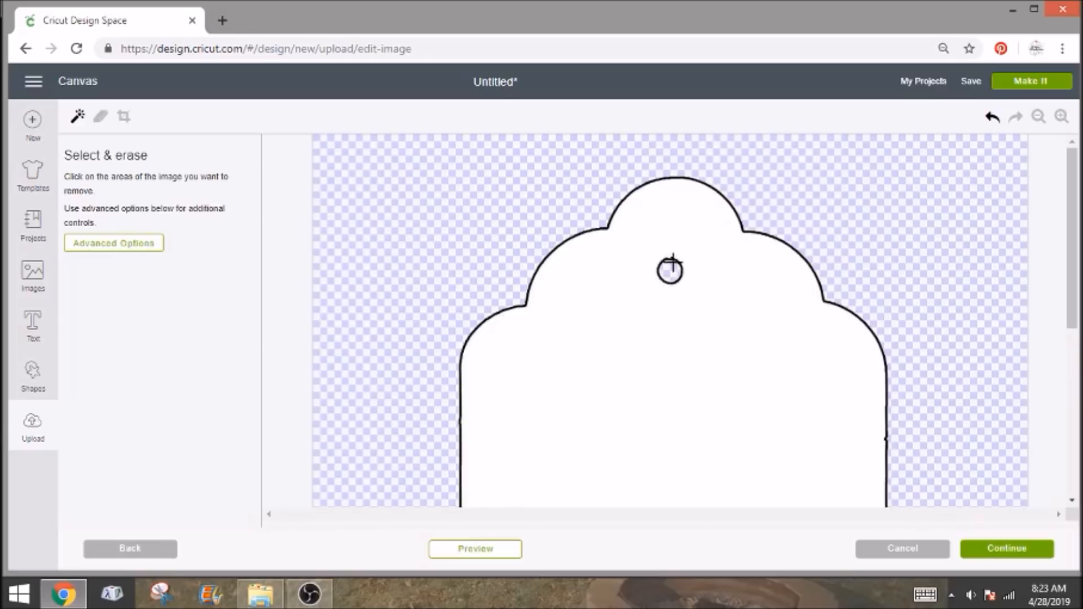
scroll(889, 237, "down", 5)
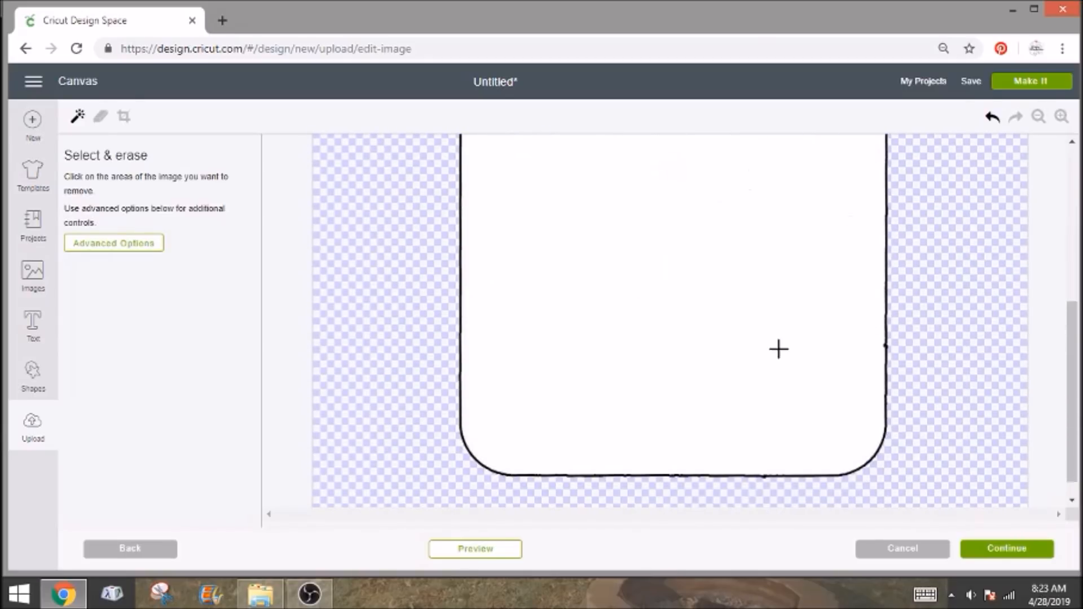
scroll(696, 283, "up", 5)
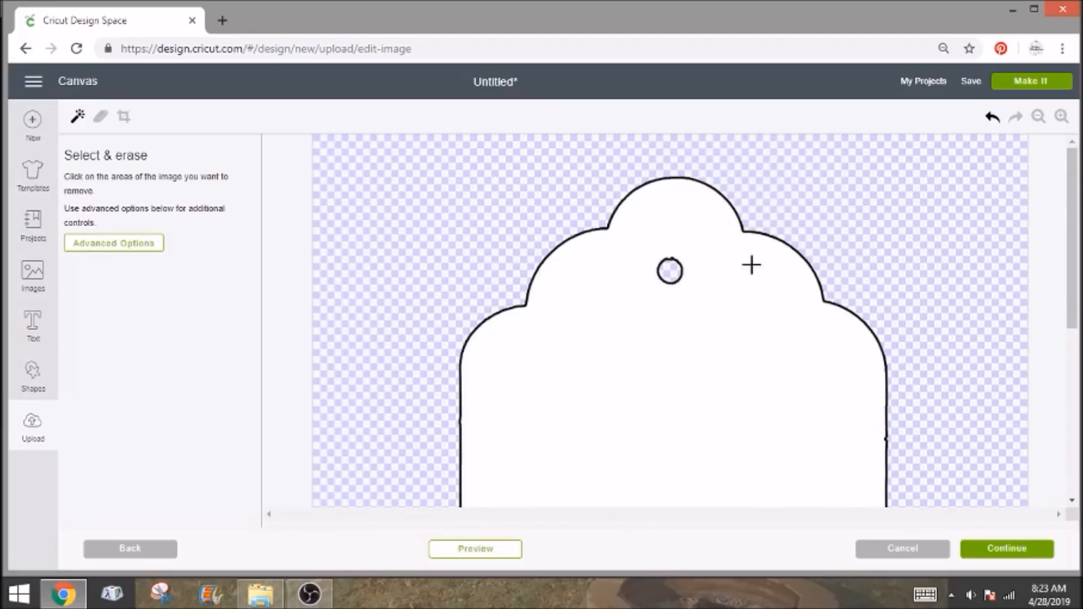
scroll(1022, 435, "down", 3)
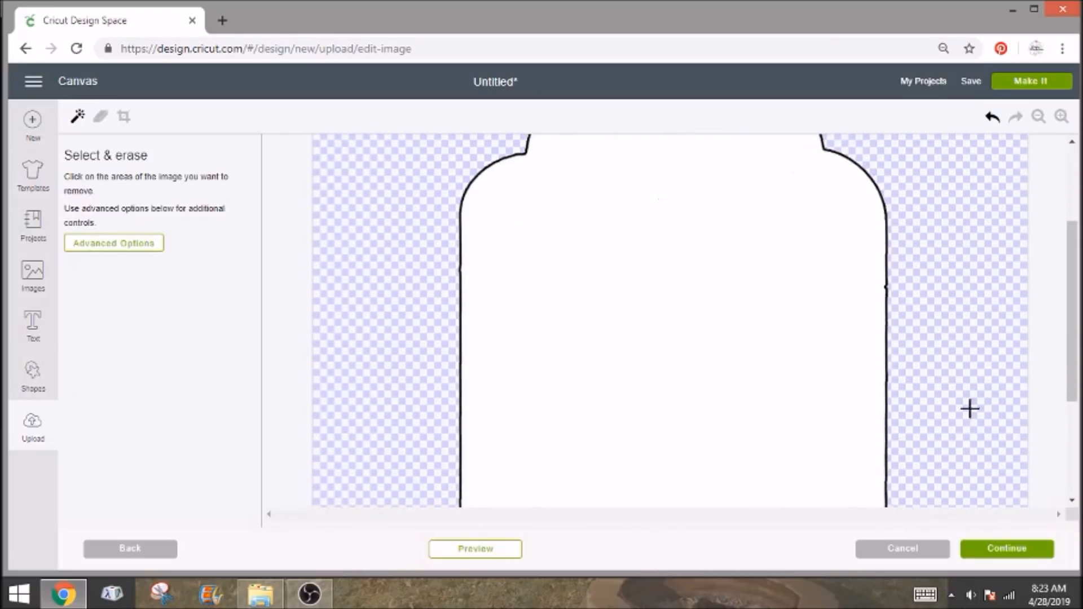
left_click(1017, 554)
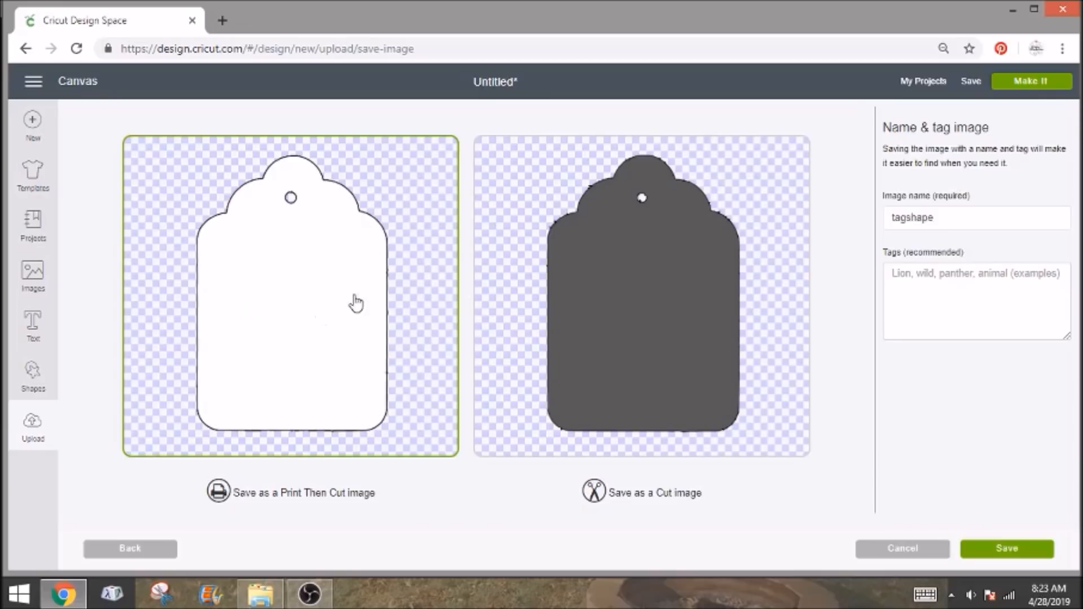
left_click(1018, 555)
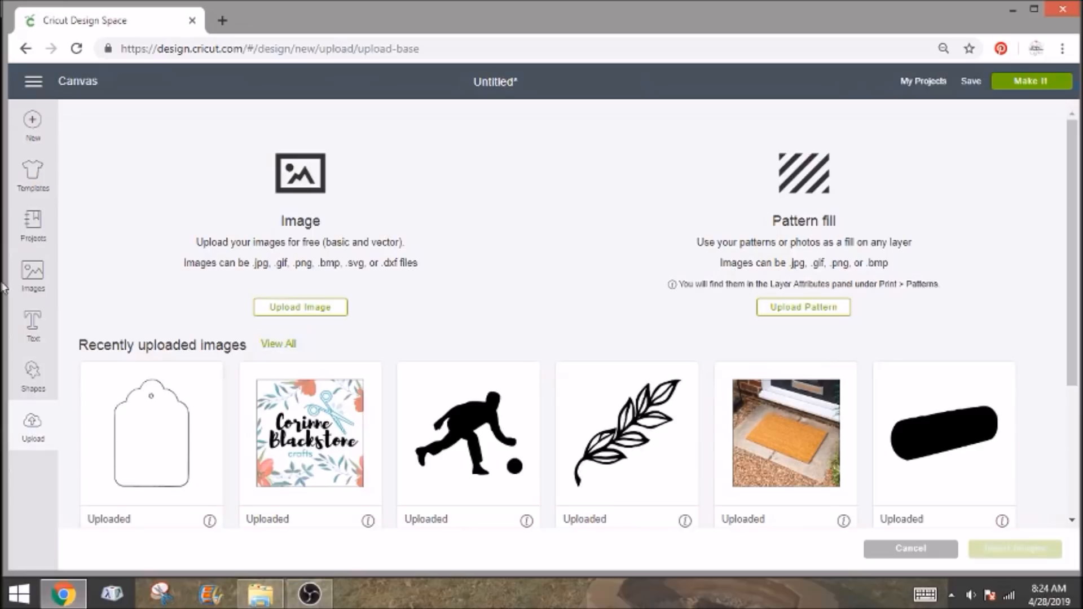
Insert the uploaded tagshape image onto the canvas and move it to about X 1.72, Y 0.64.
left_click(178, 434)
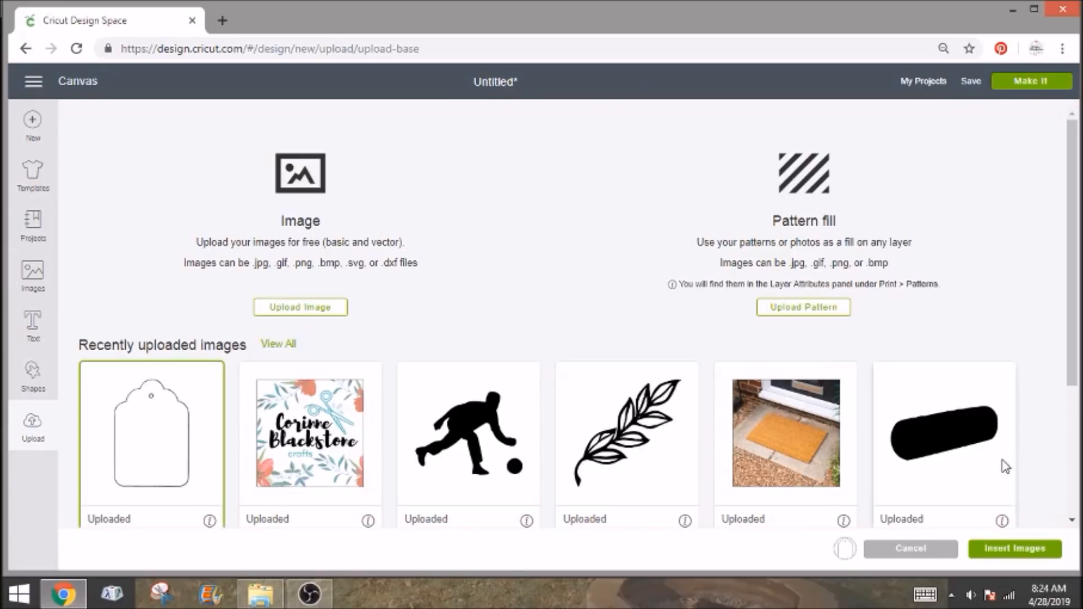
left_click(1002, 550)
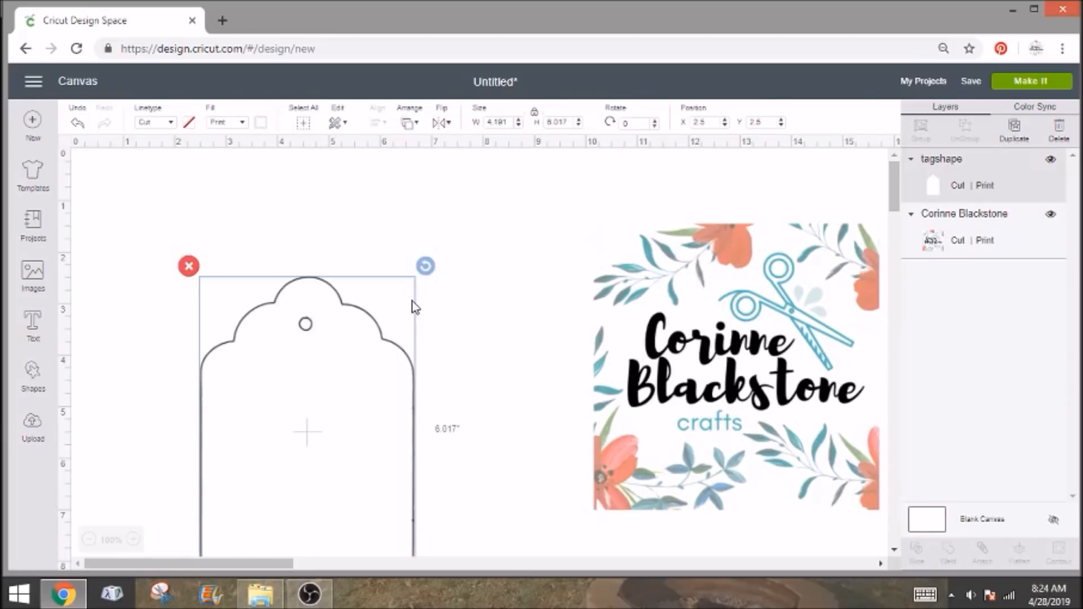
left_click_drag(382, 412, 341, 268)
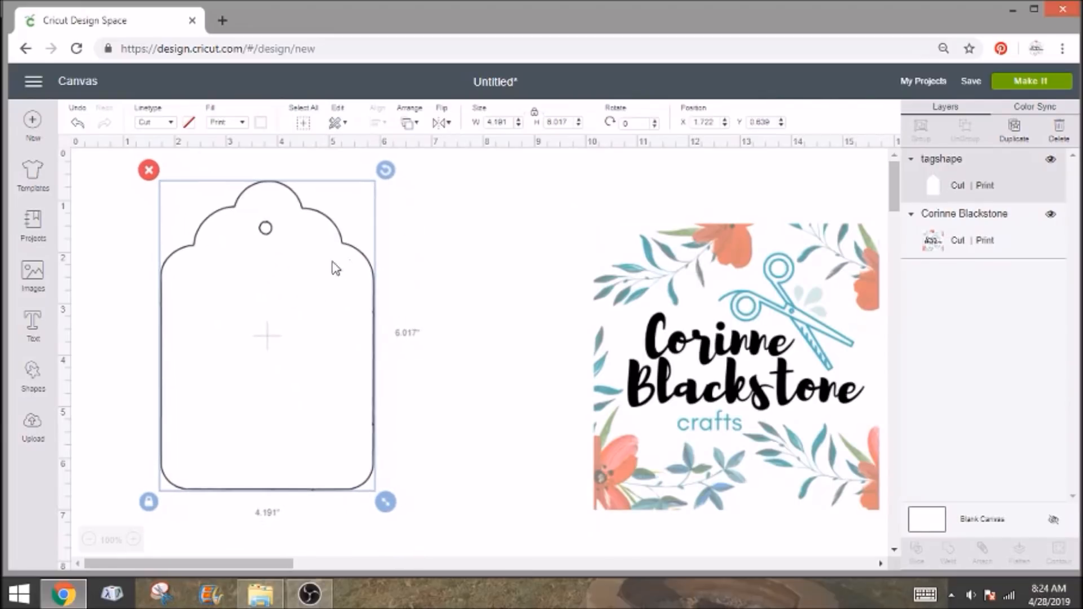
Shrink the floral logo to about 2.75 inches square and place it beside the tag.
left_click(727, 309)
left_click_drag(826, 329, 647, 328)
left_click_drag(712, 521, 571, 410)
left_click_drag(543, 333, 611, 372)
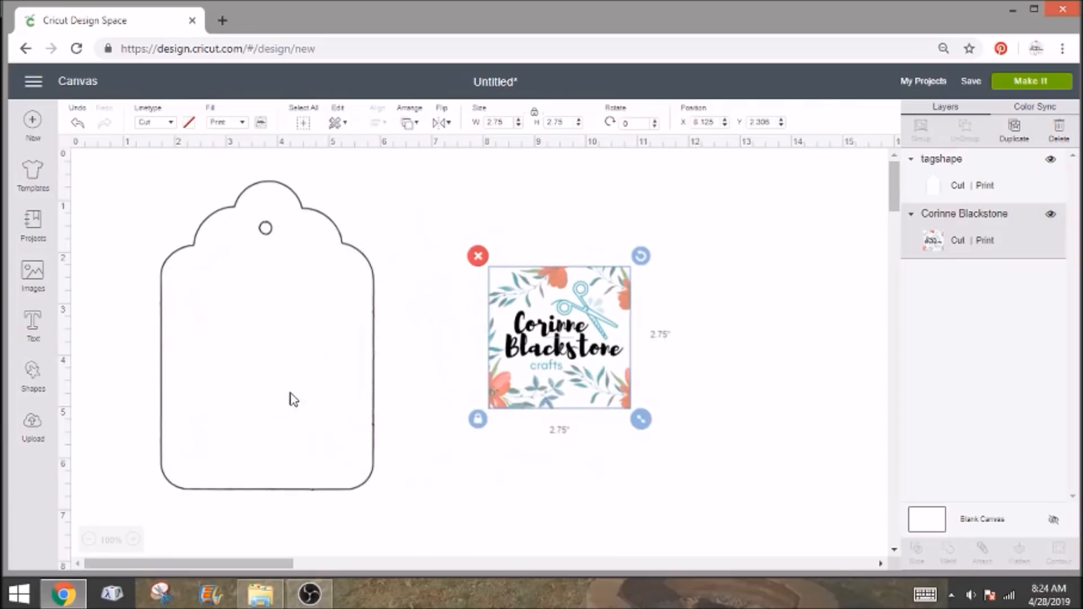
Reorder the layers so the floral logo sits in front of tagshape.
right_click(534, 324)
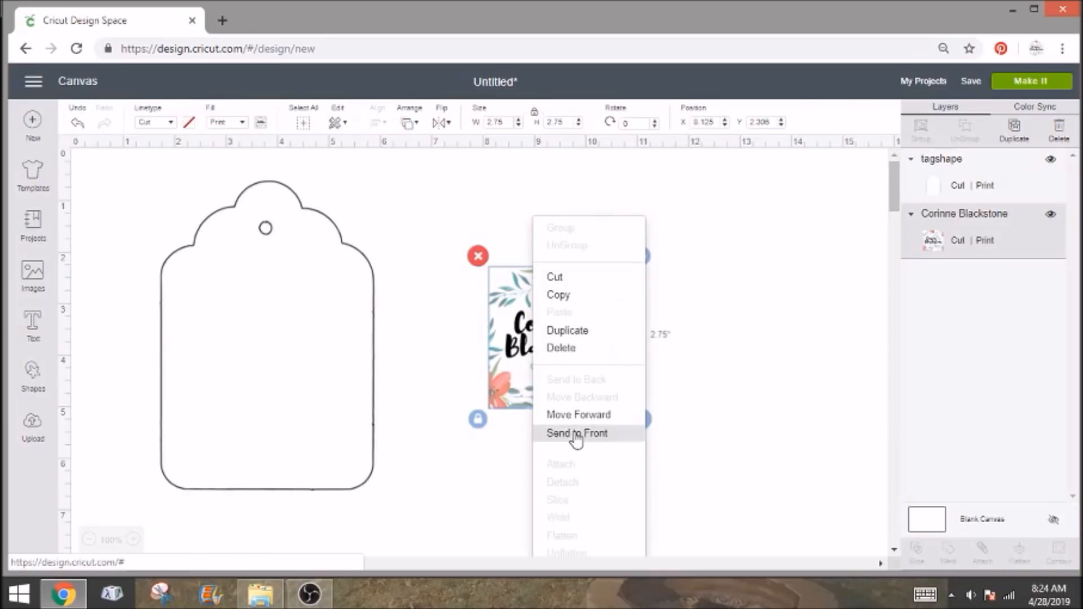
left_click(850, 263)
left_click(942, 225)
left_click(985, 241)
left_click_drag(984, 240, 978, 169)
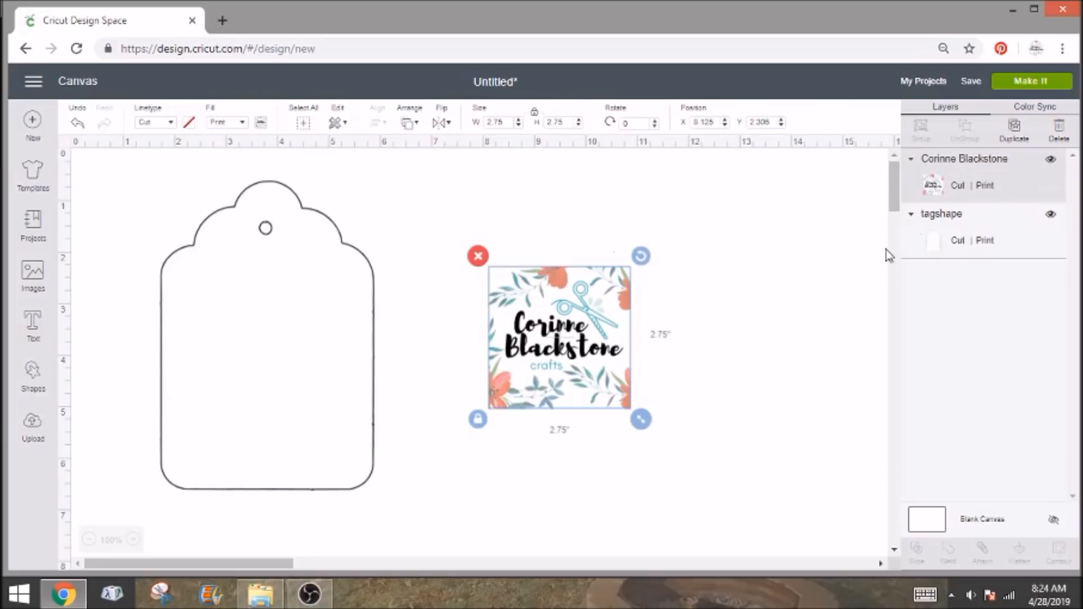
Place the floral logo on the tag below the hole, sized to about 3.07 inches square.
left_click_drag(571, 369, 260, 402)
left_click_drag(330, 451, 367, 479)
left_click_drag(314, 434, 315, 388)
left_click_drag(359, 433, 345, 424)
left_click_drag(308, 362, 318, 357)
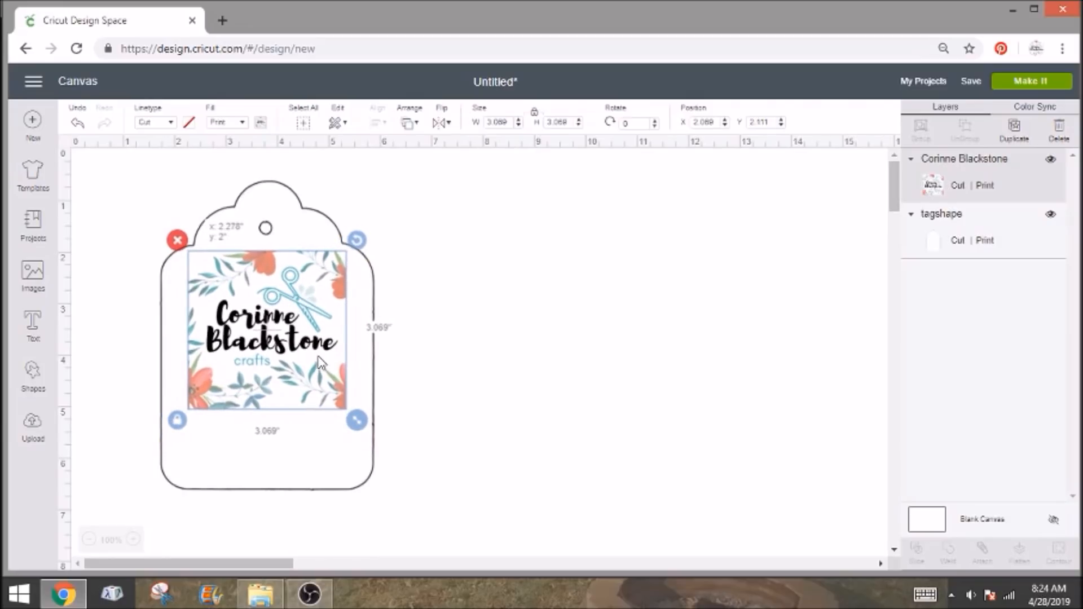
left_click(471, 355)
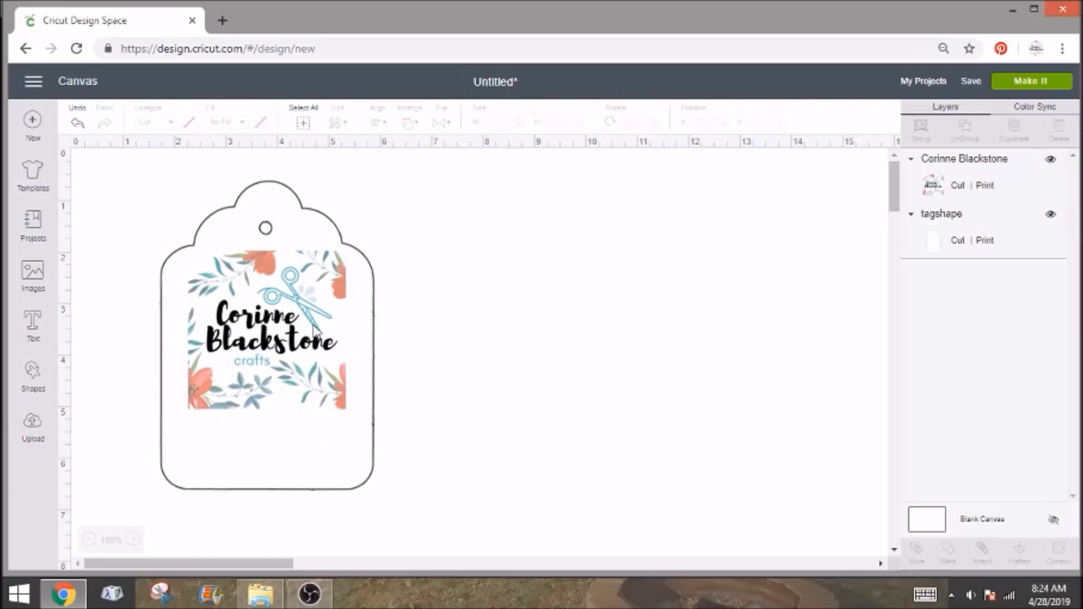
Add the text "$5" and place it on the empty canvas beside the tag.
left_click(32, 332)
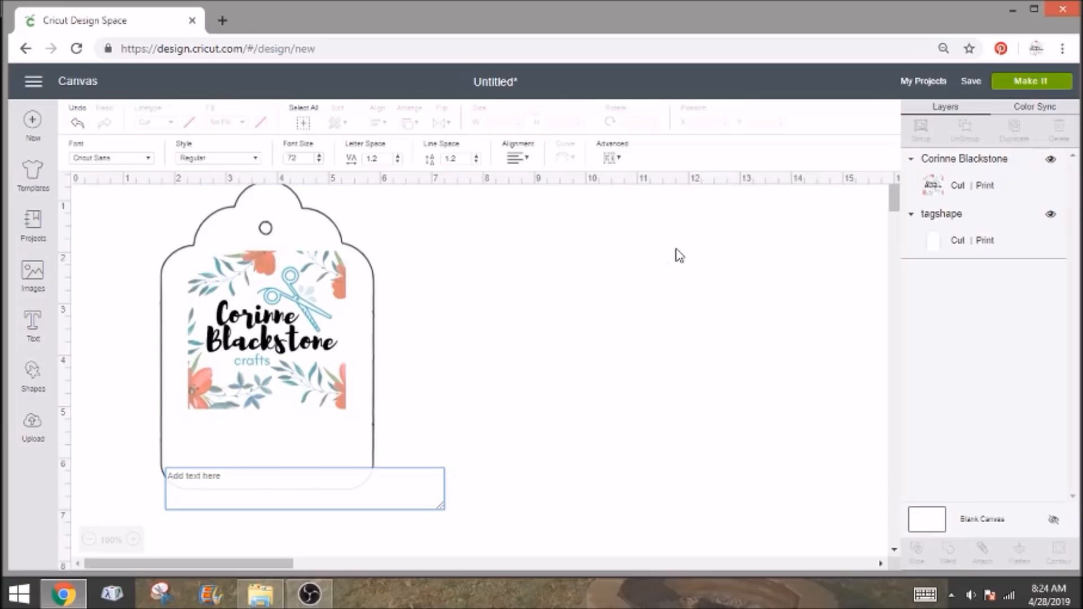
type("ss")
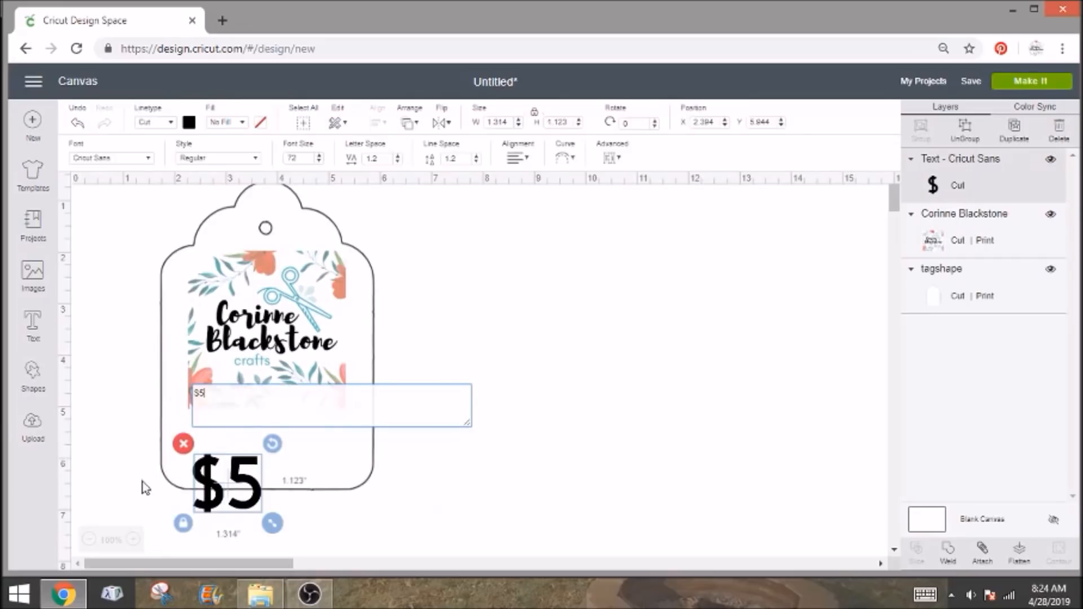
left_click_drag(248, 485, 344, 471)
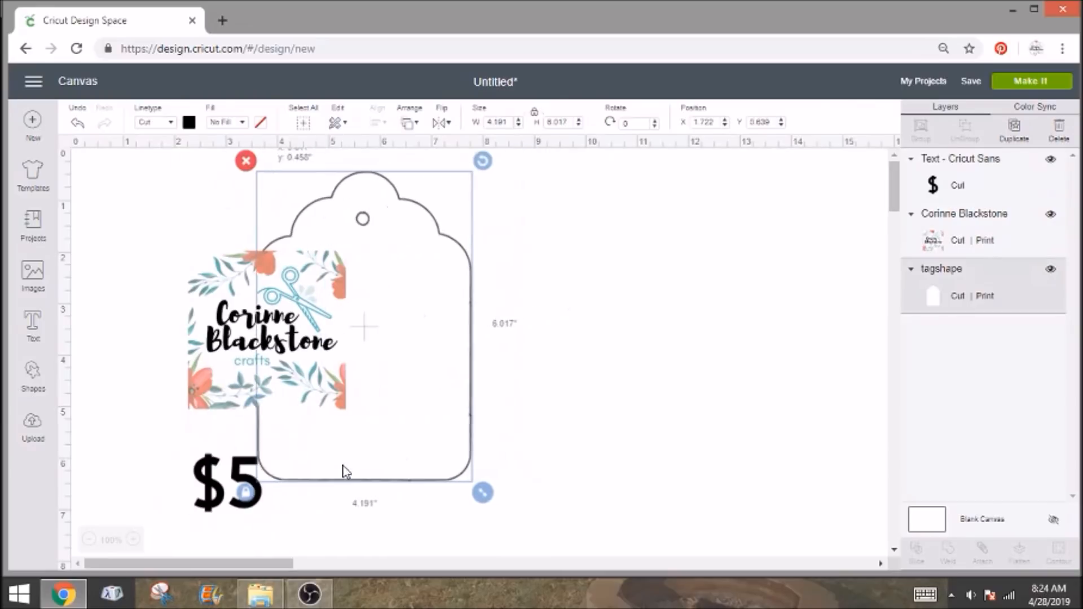
left_click(76, 123)
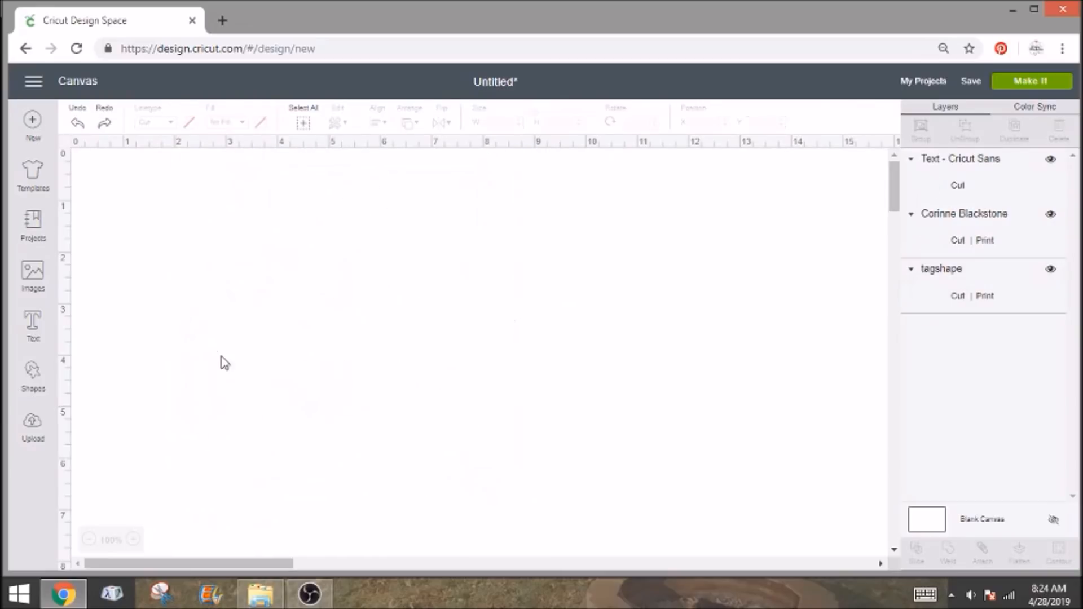
left_click_drag(252, 512, 524, 436)
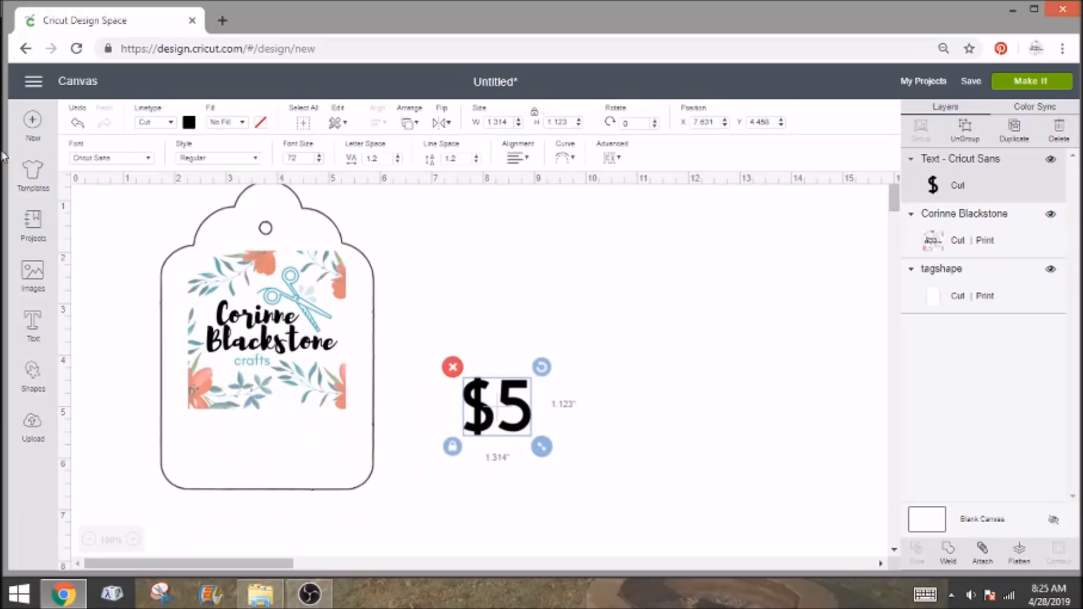
Set the "$5" text in the system font Agency FB and fit it below the logo, about 1.11 by 1.40 inches.
left_click(100, 162)
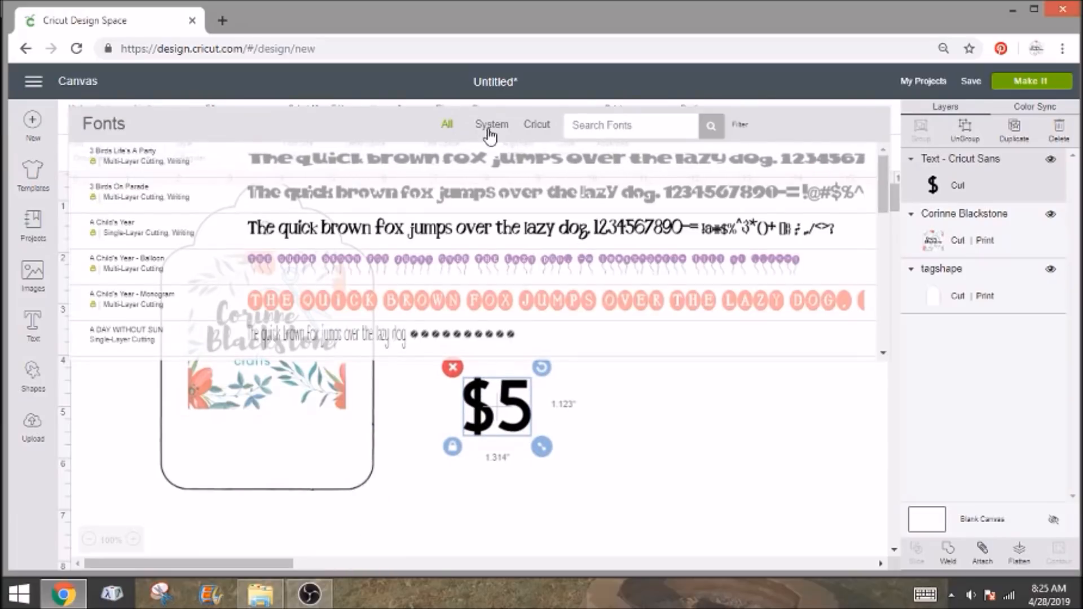
left_click(492, 125)
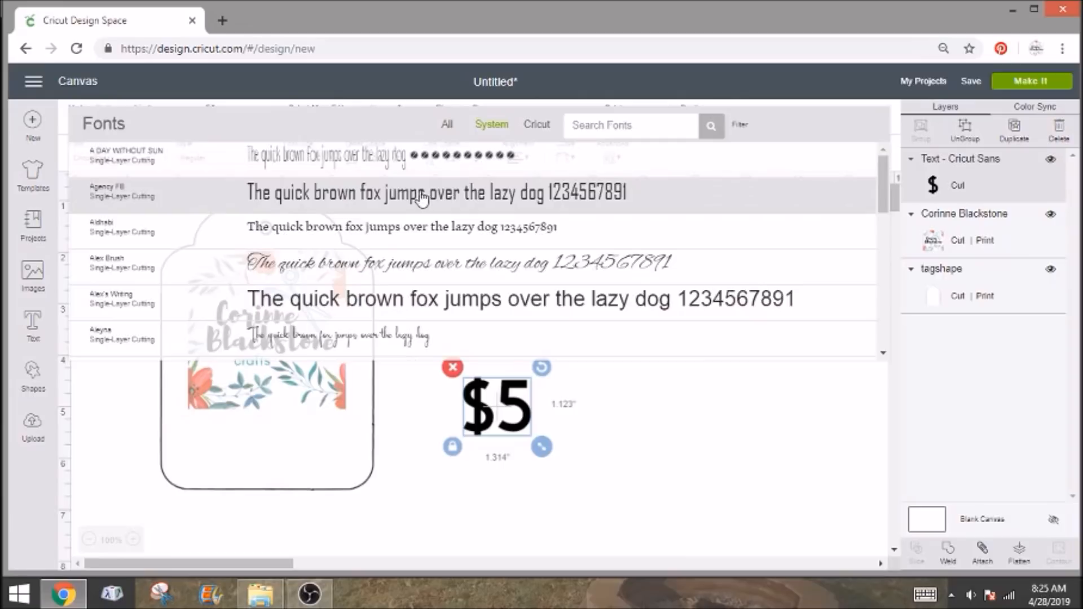
left_click(454, 192)
left_click_drag(510, 435, 314, 494)
left_click_drag(283, 445, 289, 446)
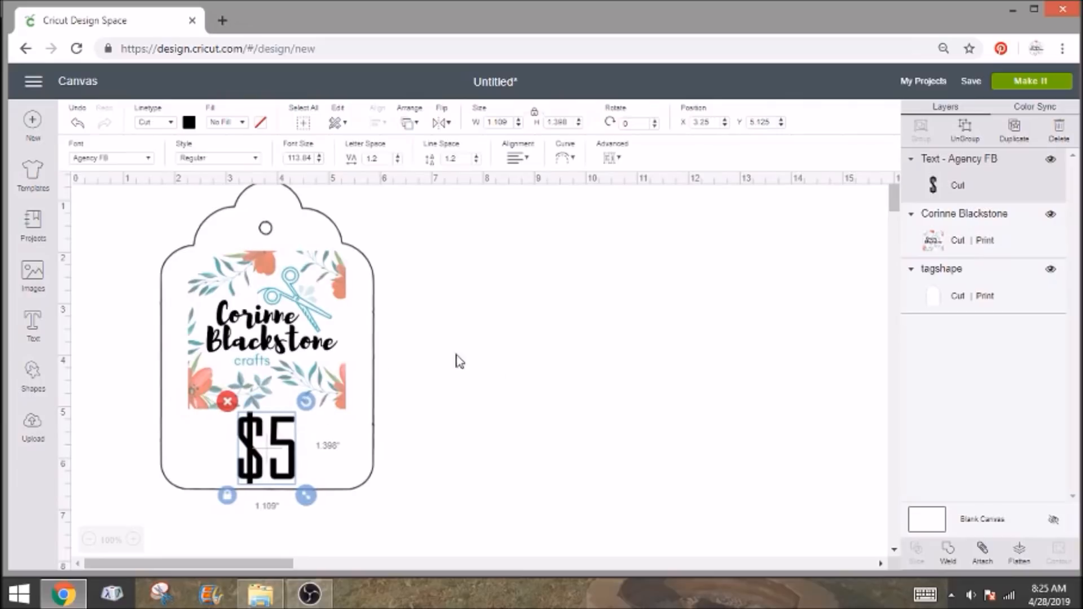
left_click(389, 415)
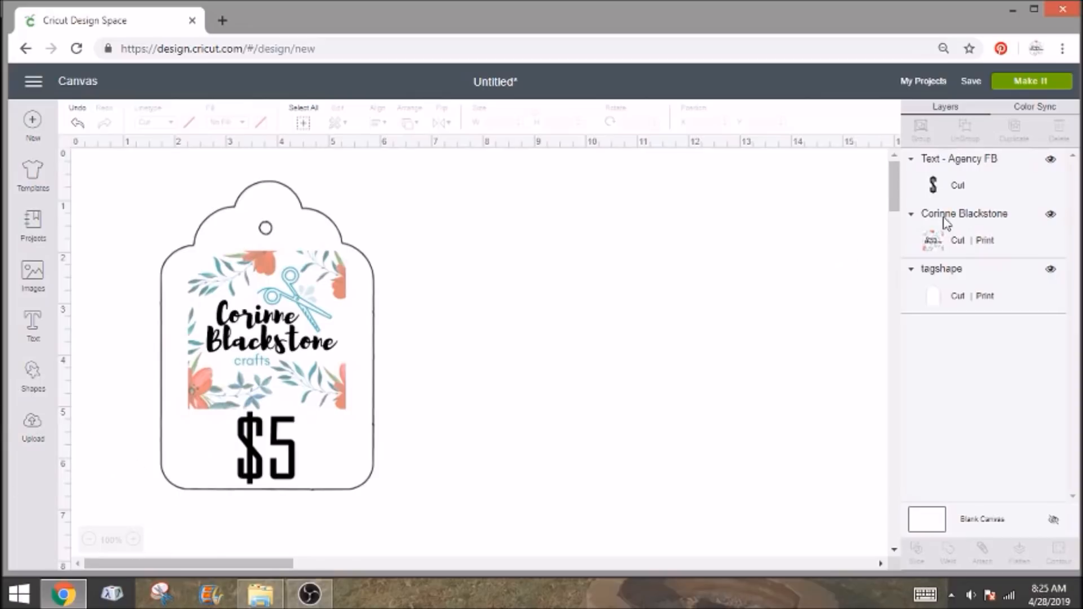
Set the fill of the "$5" text to Print.
left_click(984, 179)
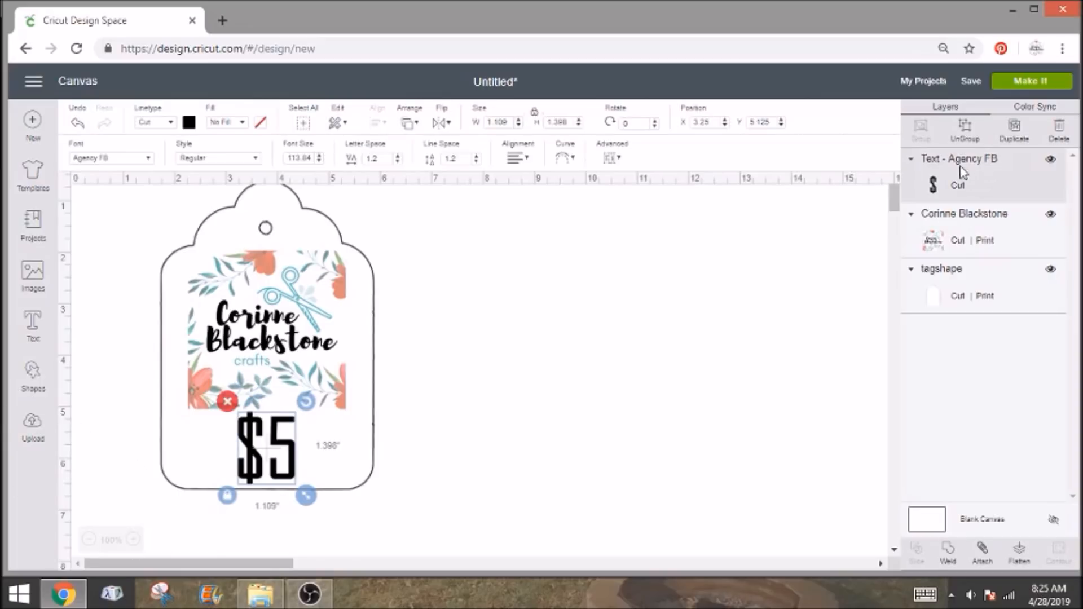
left_click(237, 124)
left_click(241, 159)
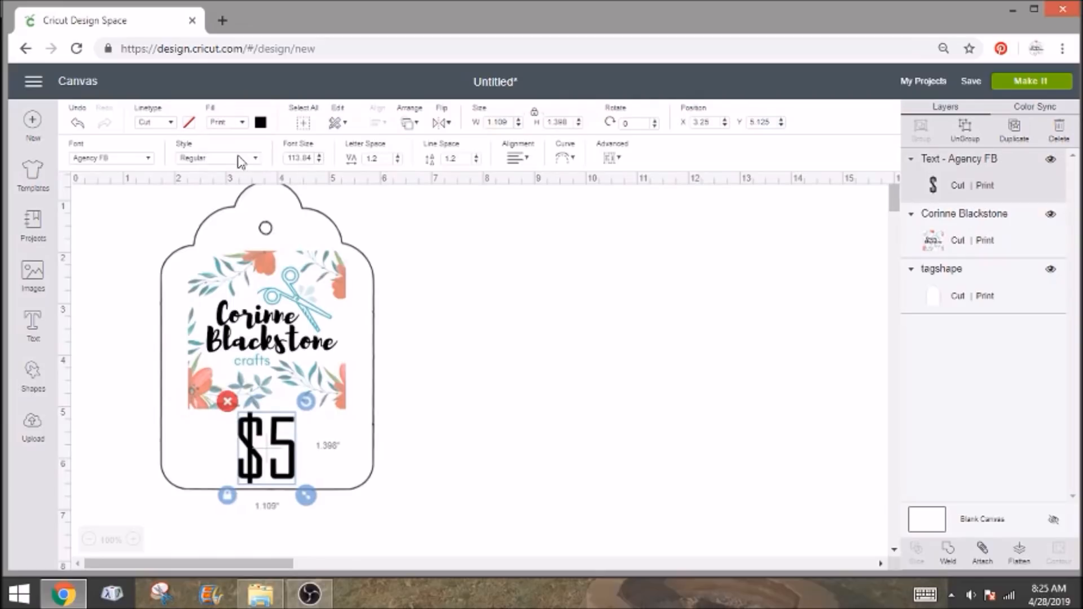
left_click(427, 369)
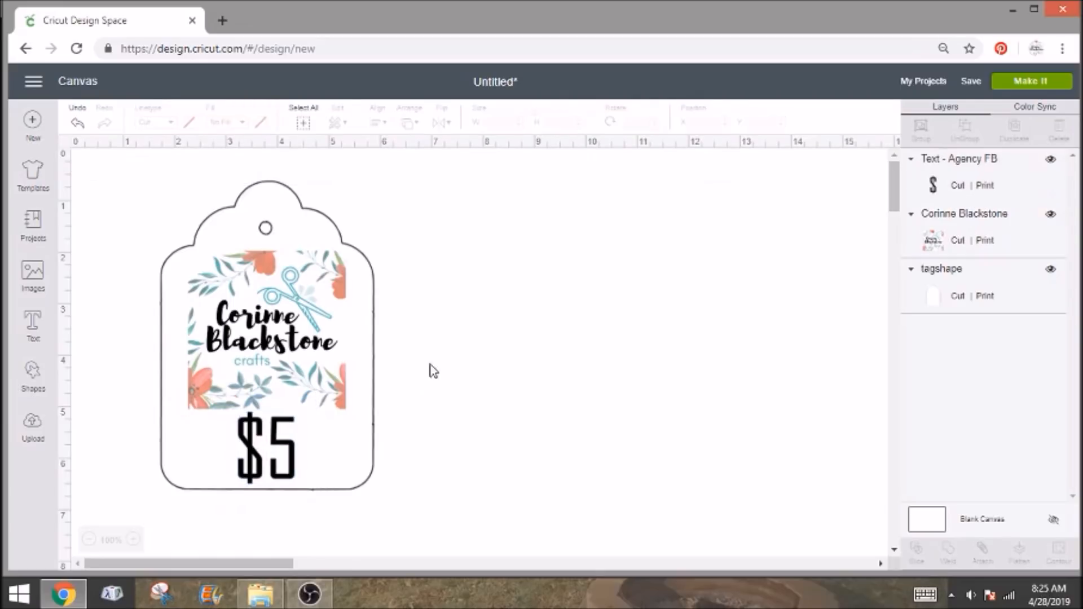
Attach the "$5" text, floral logo and tagshape together and flatten them into one printable image.
left_click_drag(526, 475, 124, 202)
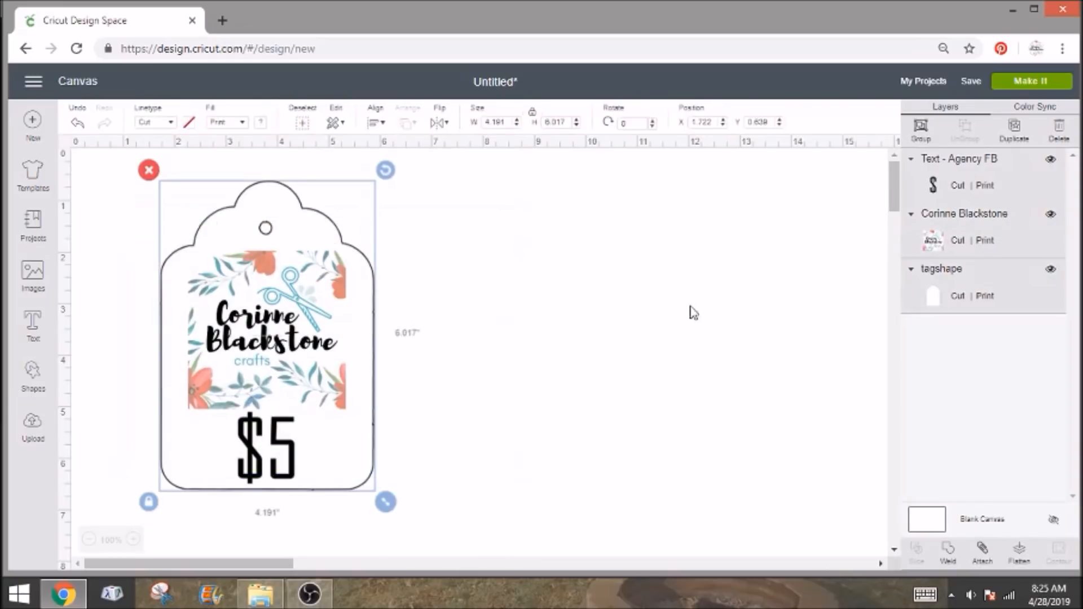
left_click(983, 549)
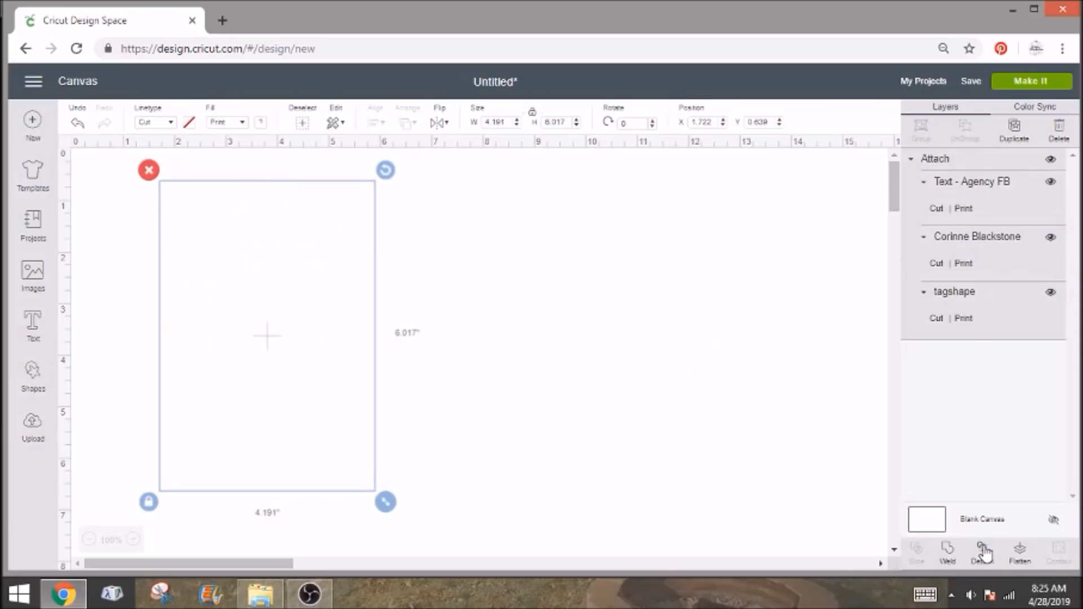
left_click(1018, 552)
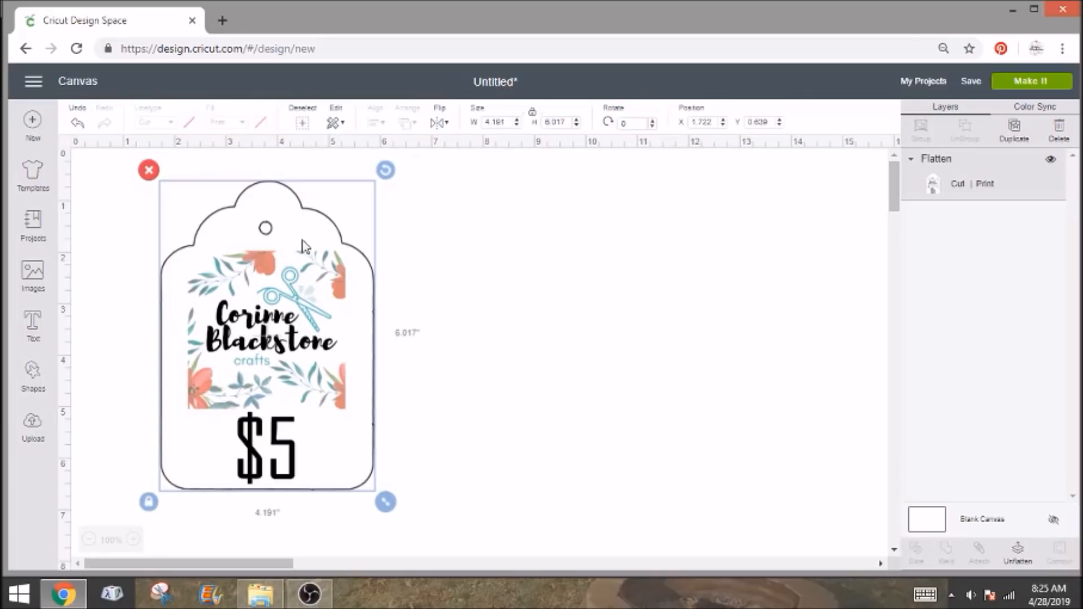
Send the tag project to the make stage, accept the mat preview and open the print setup.
left_click(1034, 80)
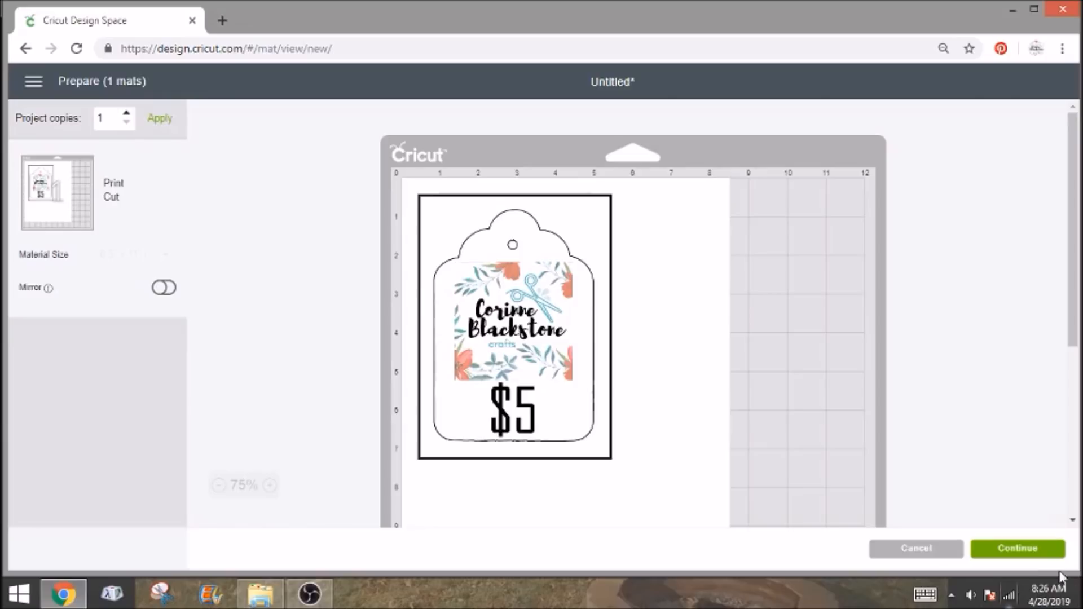
left_click(1039, 550)
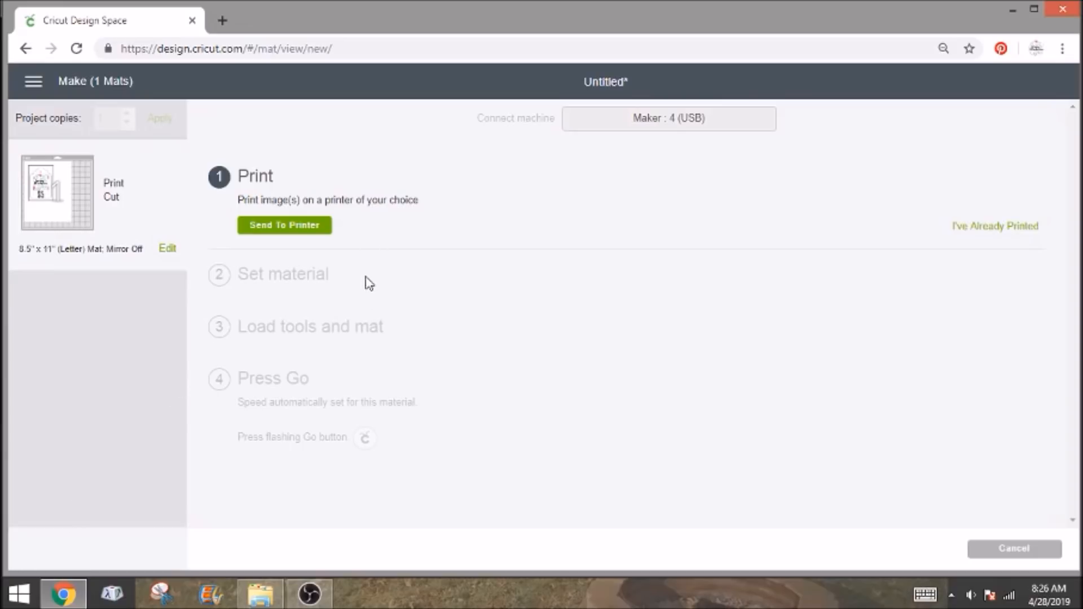
left_click(284, 228)
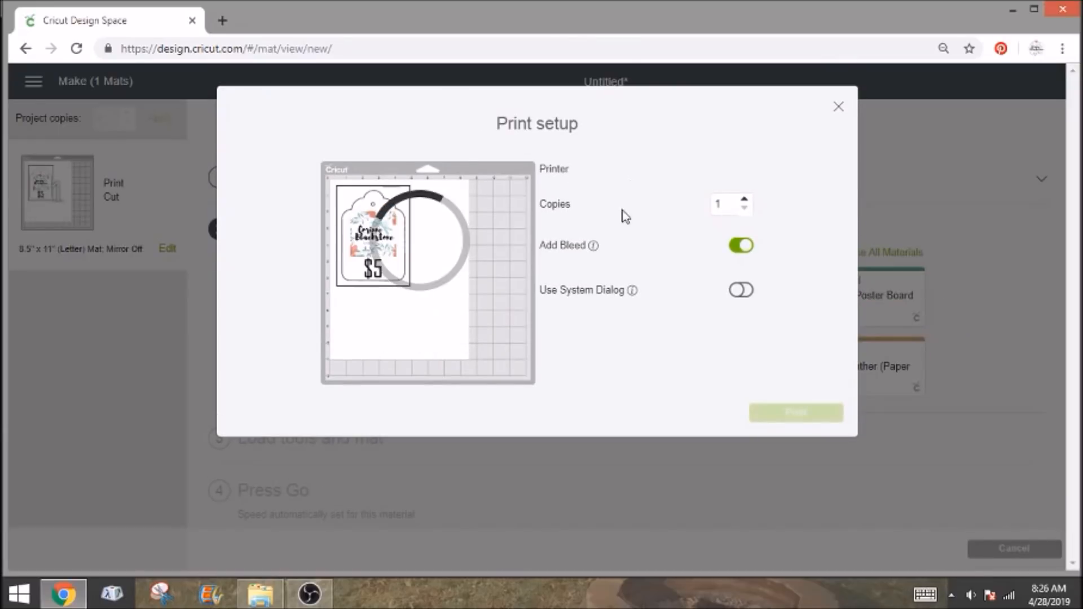
Choose Canon MG3000 series (Copy 1) as the printer and turn on Add Bleed.
left_click(581, 190)
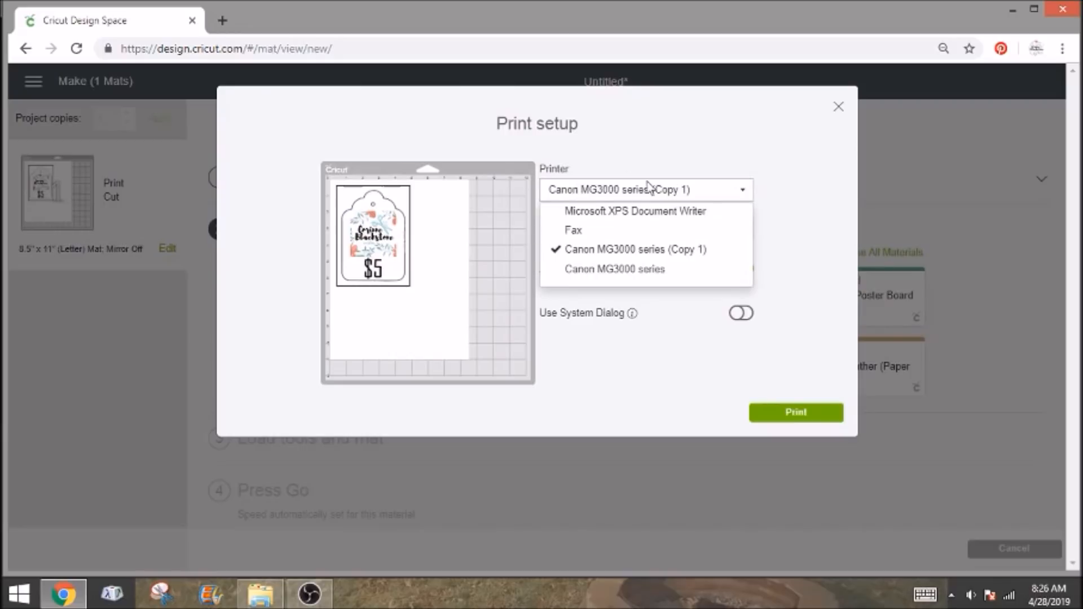
left_click(657, 249)
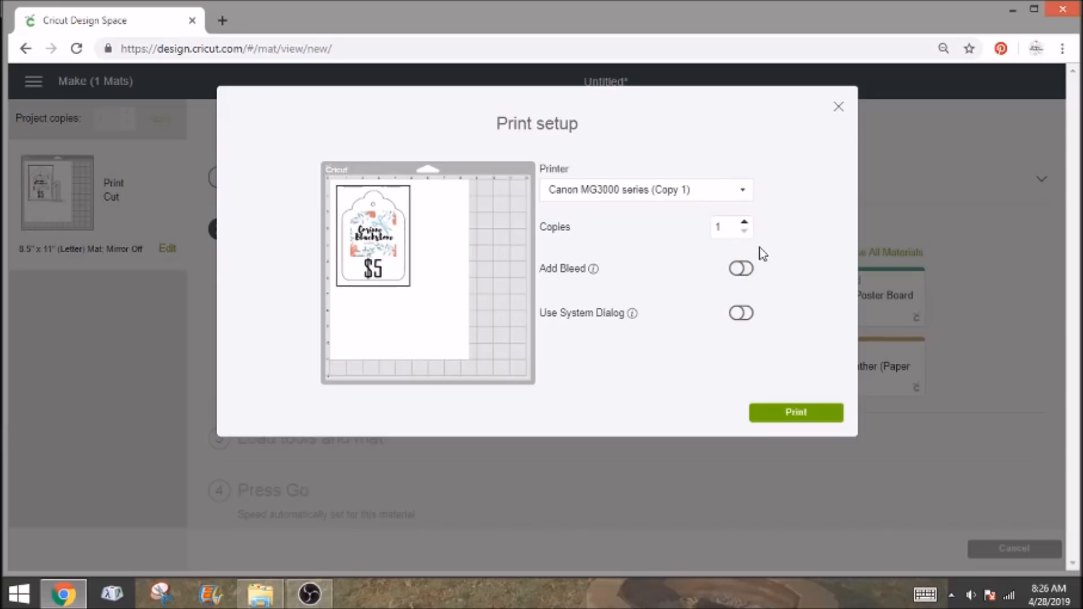
left_click(743, 272)
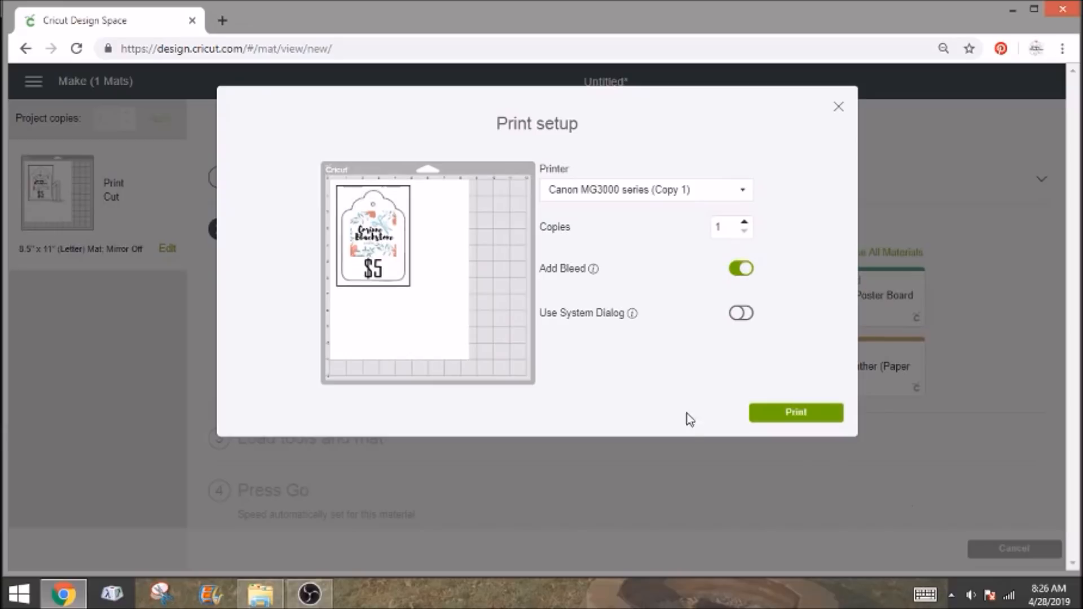